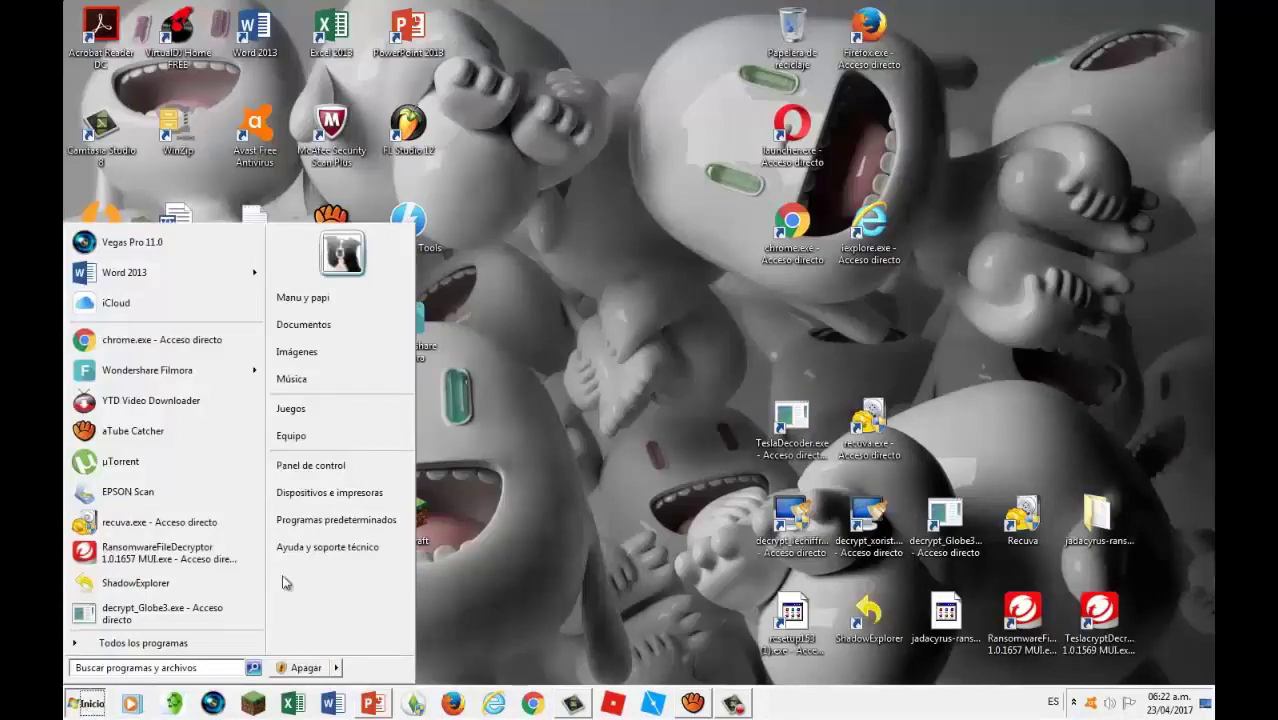
Open the system protection configuration for Disco local (C:) from the Control Panel's advanced system settings
left_click(341, 472)
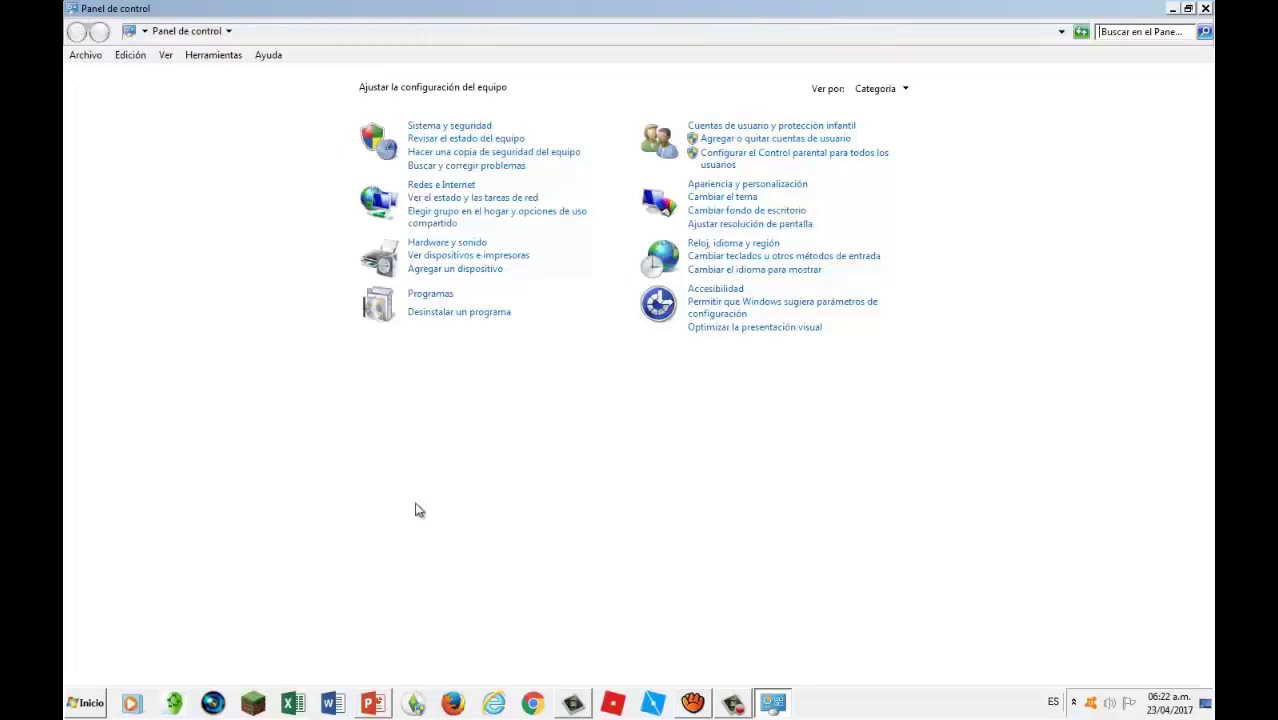
left_click(453, 127)
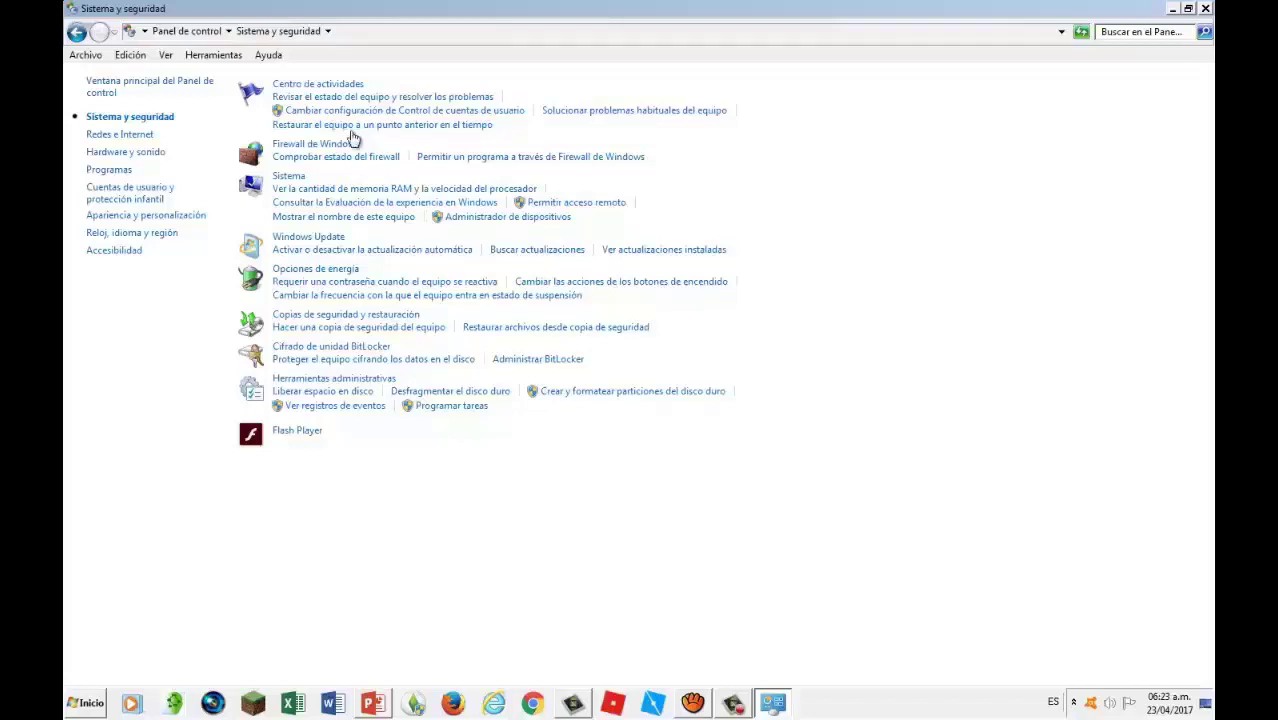
left_click(288, 177)
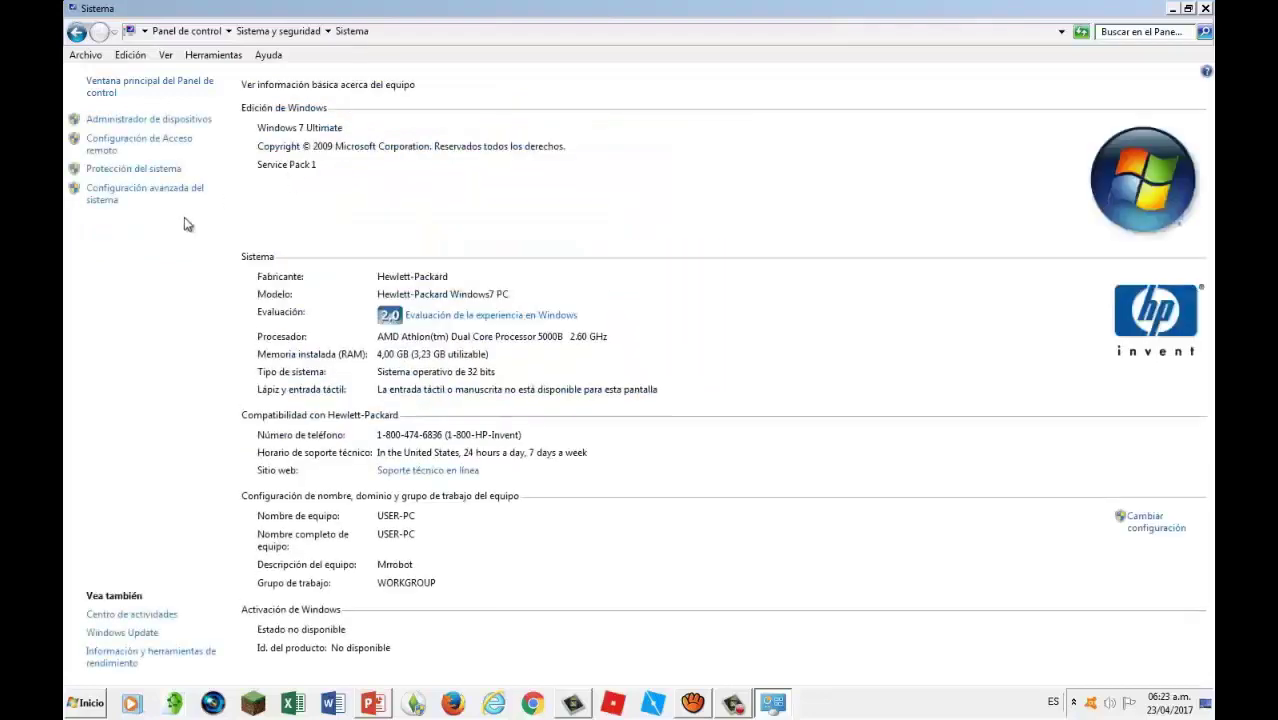
left_click(108, 198)
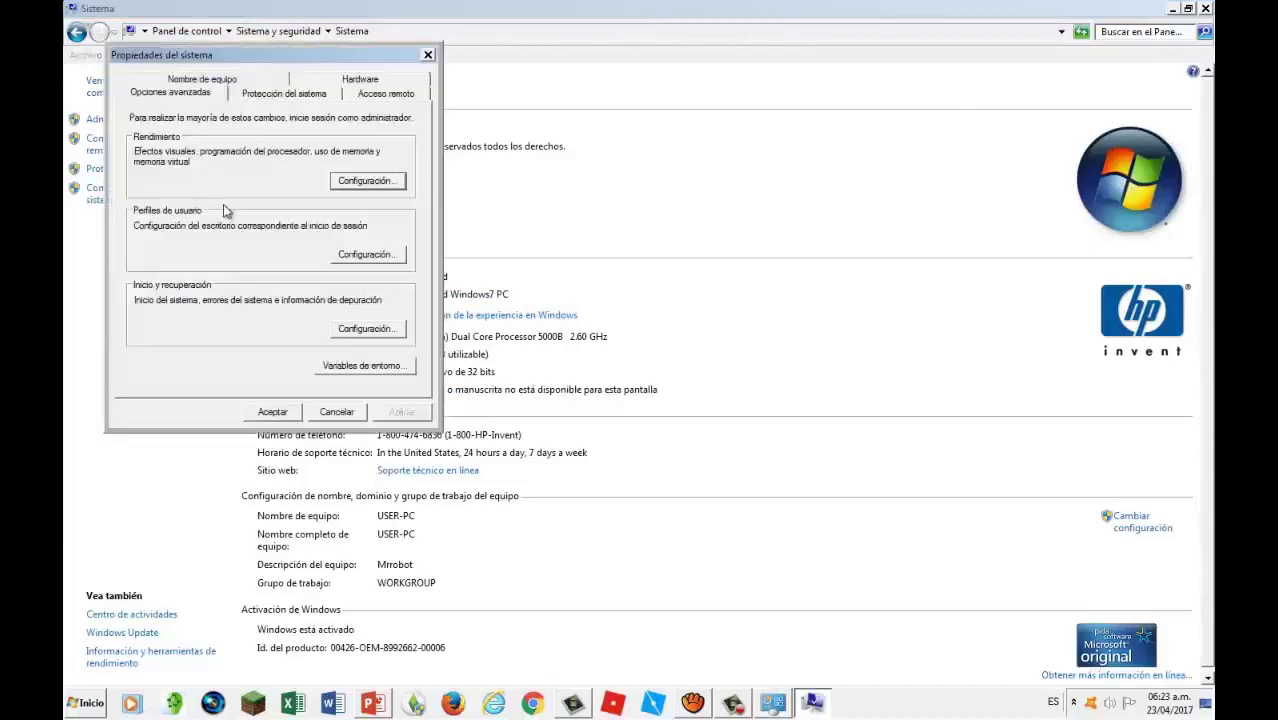
left_click(297, 95)
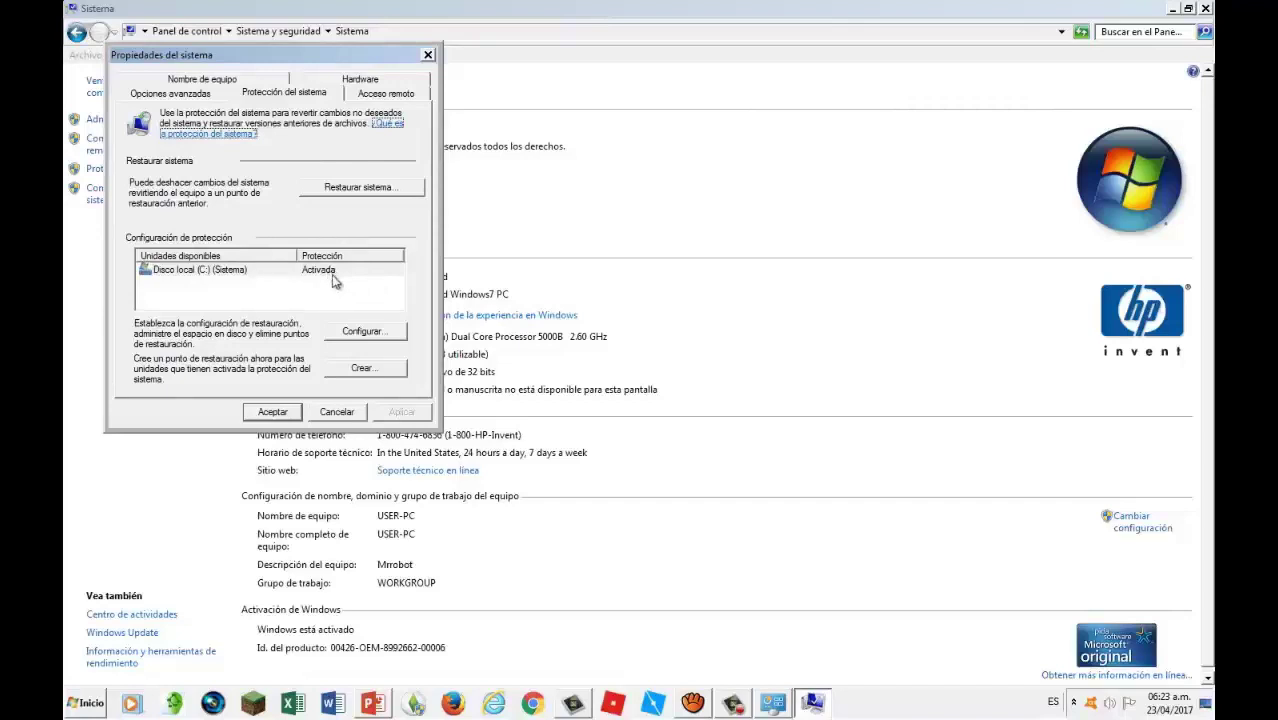
left_click(365, 333)
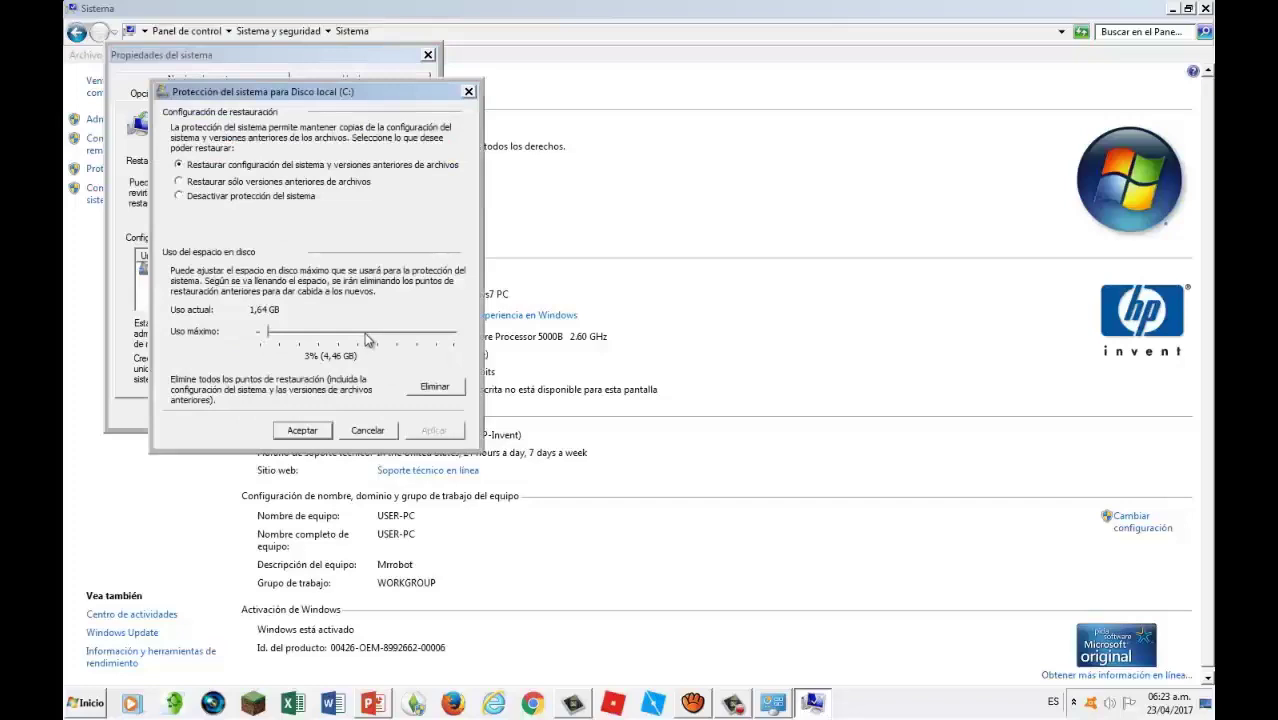
Set the maximum disk space for system protection on C: to 1% (1,49 GB), apply it, and close the system windows
left_click(179, 197)
mouse_move(262, 333)
left_mouse_down()
mouse_move(289, 340)
mouse_move(264, 342)
left_mouse_up()
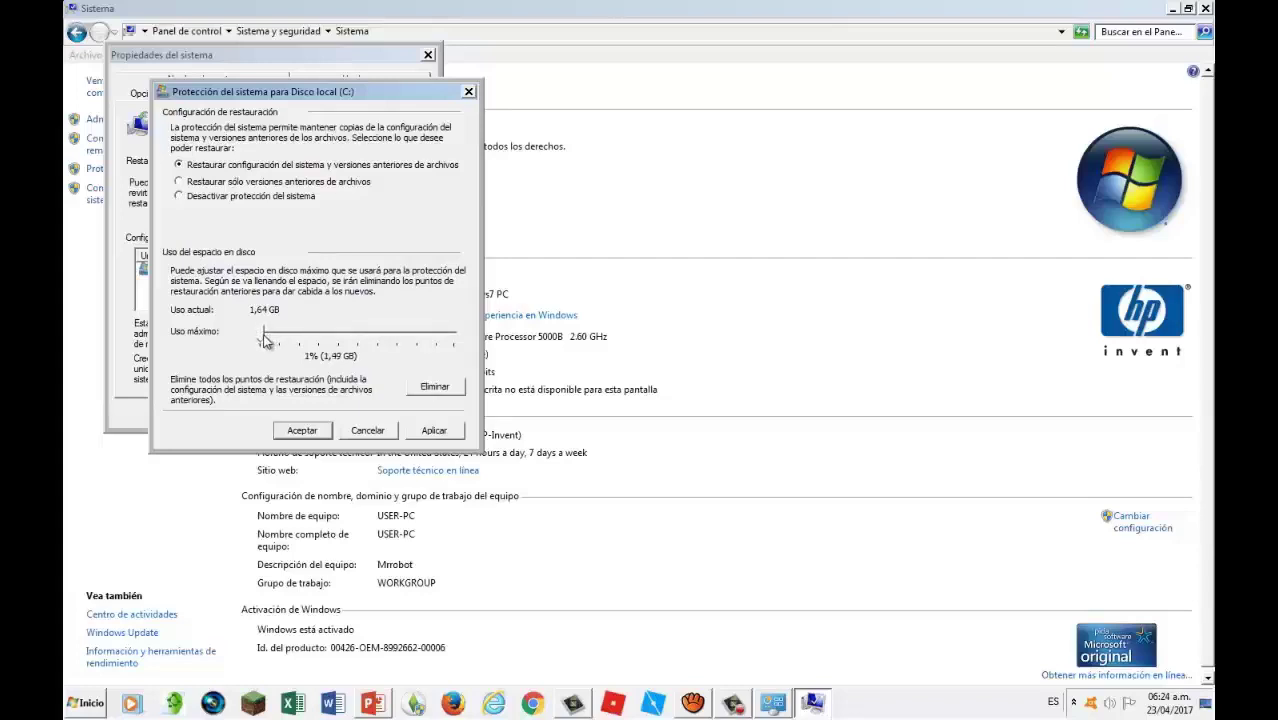
left_click(433, 430)
left_click(416, 296)
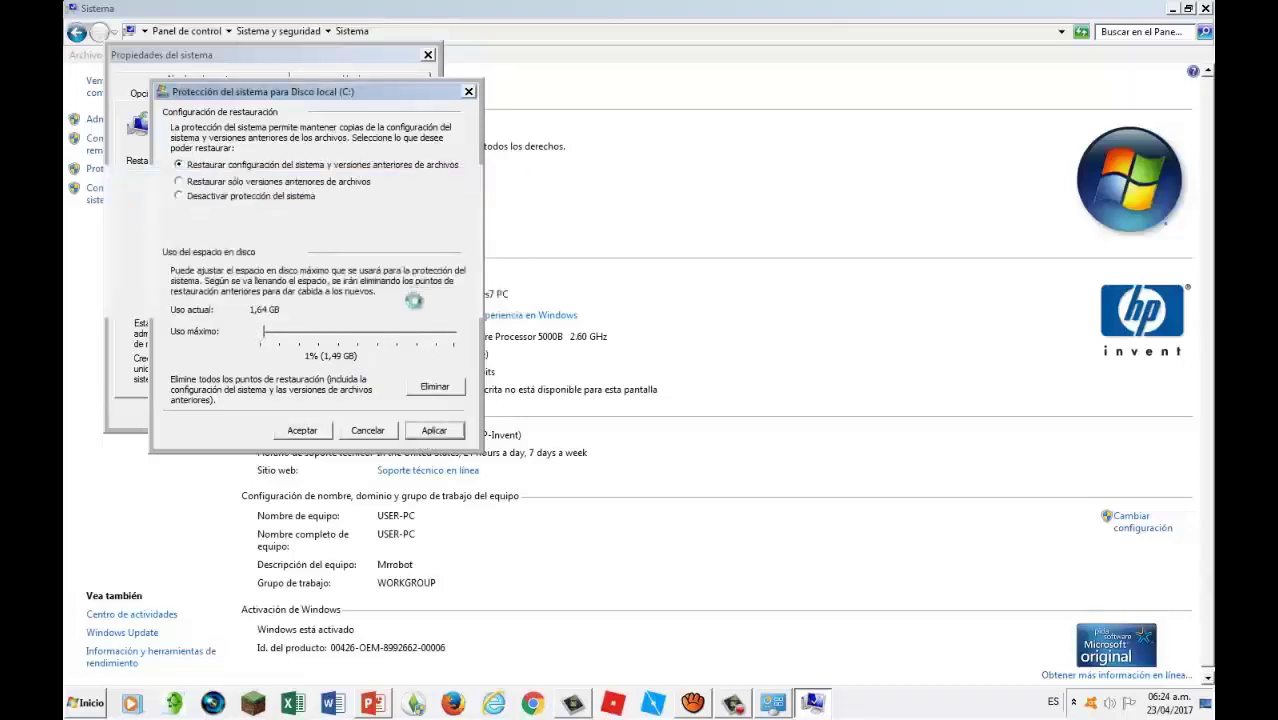
left_click(302, 431)
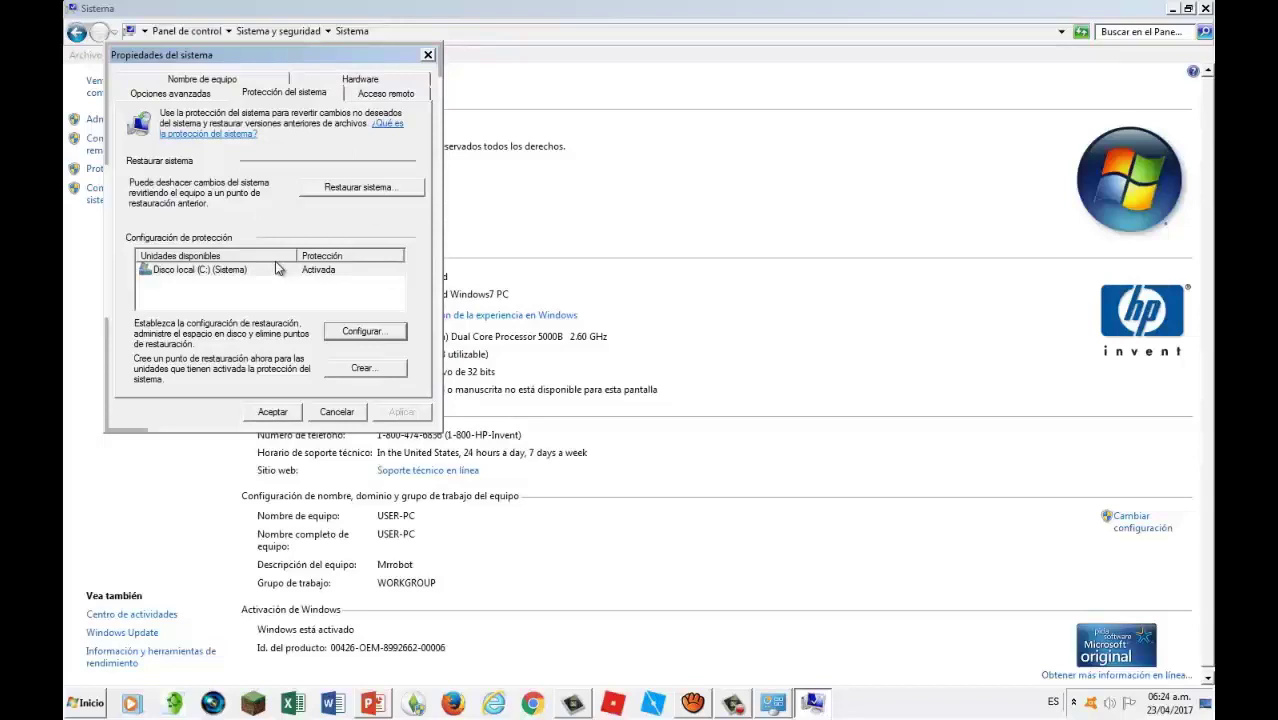
left_click(272, 412)
left_click(1205, 8)
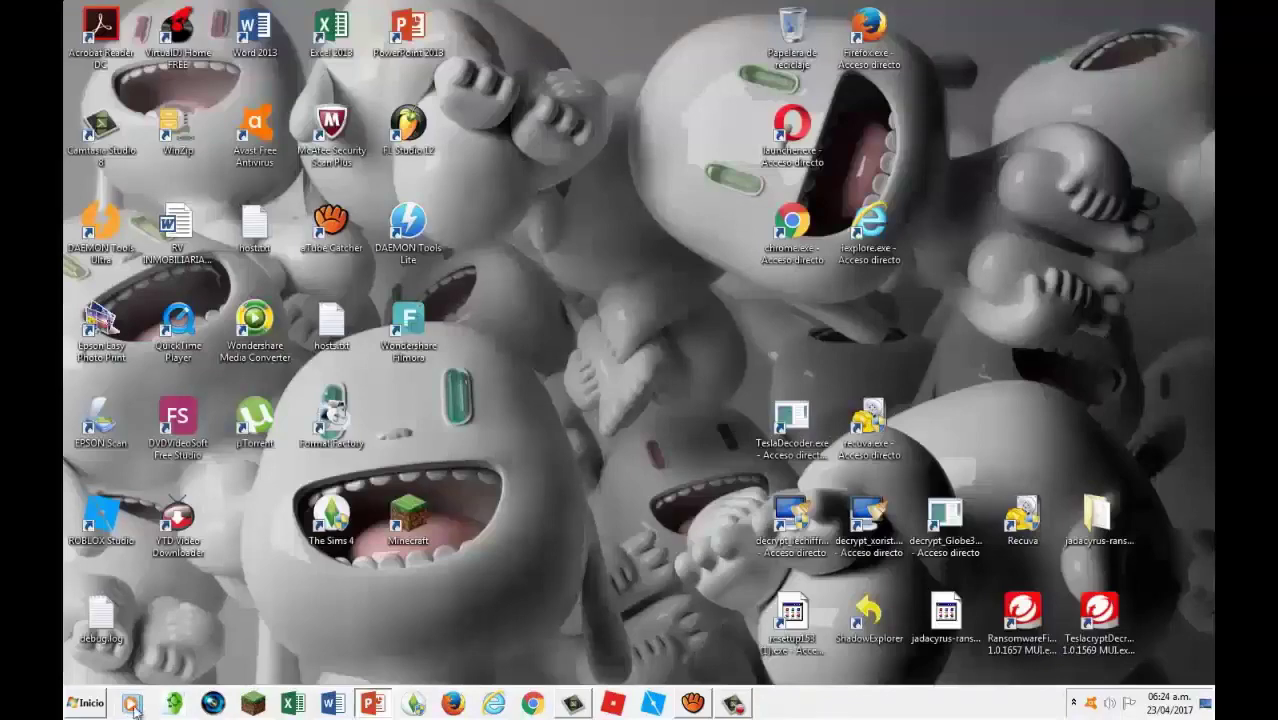
Open Equipo and show the previous versions of Disco local (C:) in its properties
left_click(94, 708)
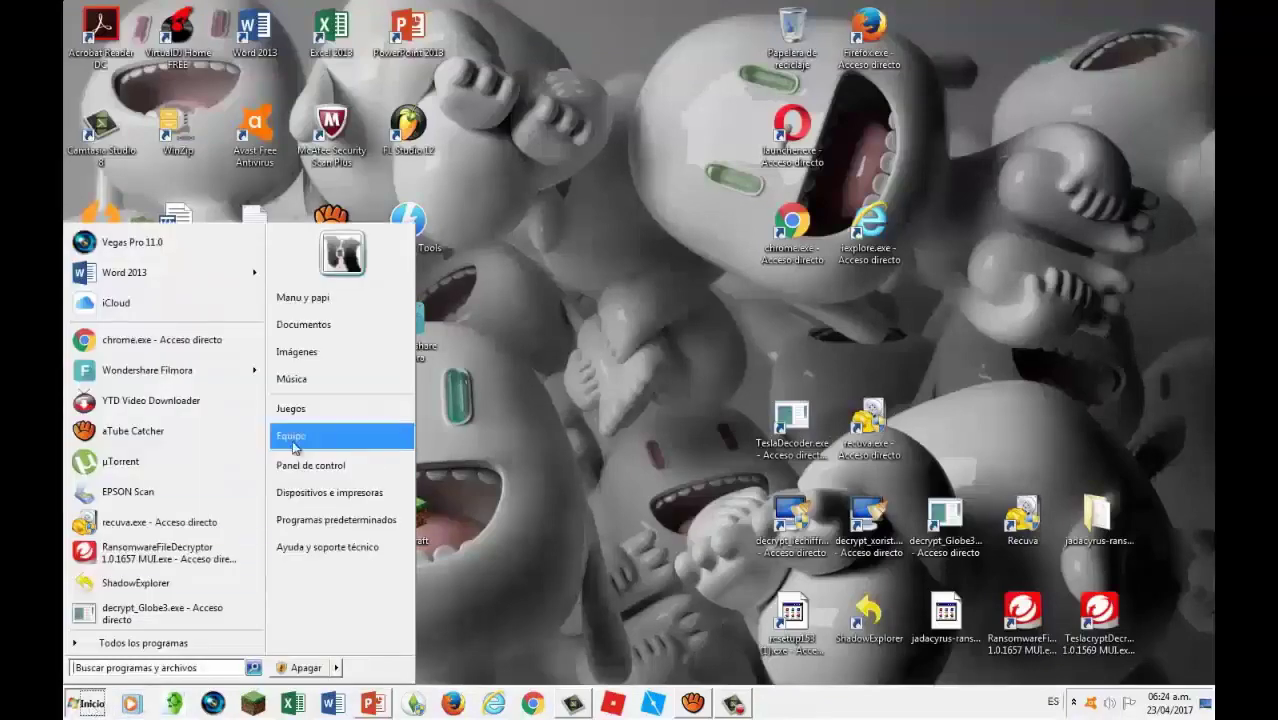
left_click(292, 442)
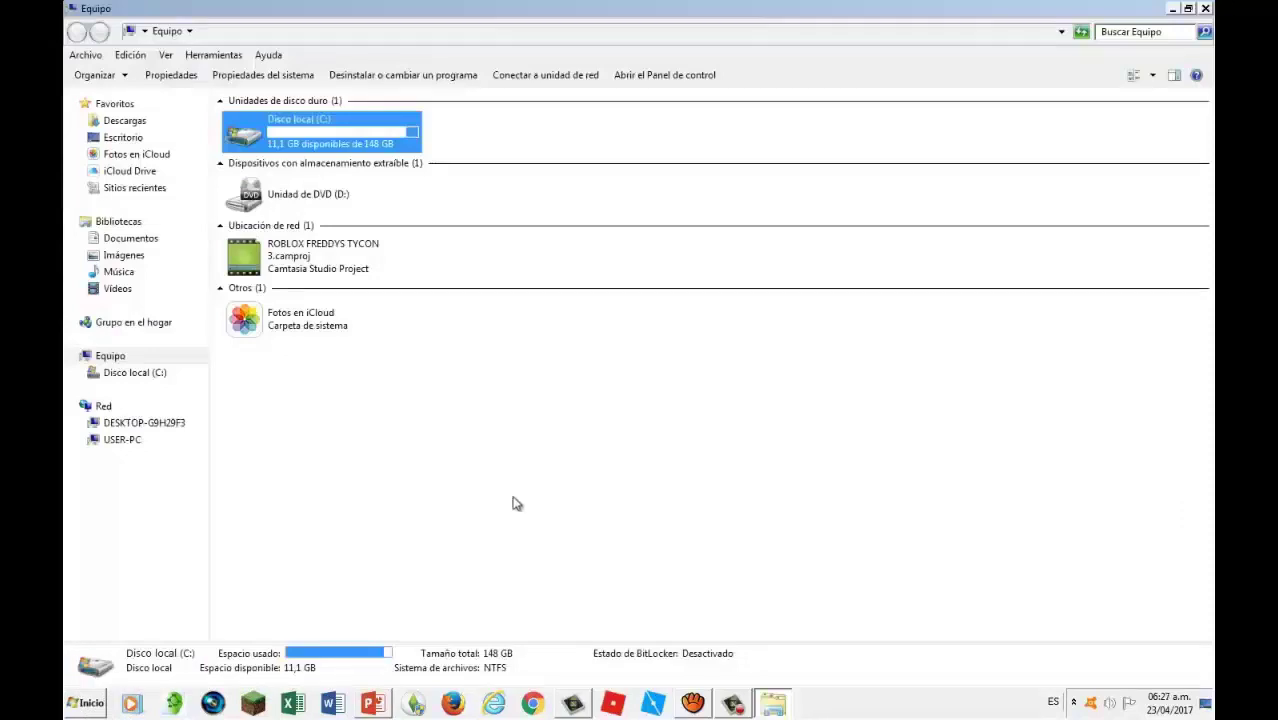
right_click(265, 139)
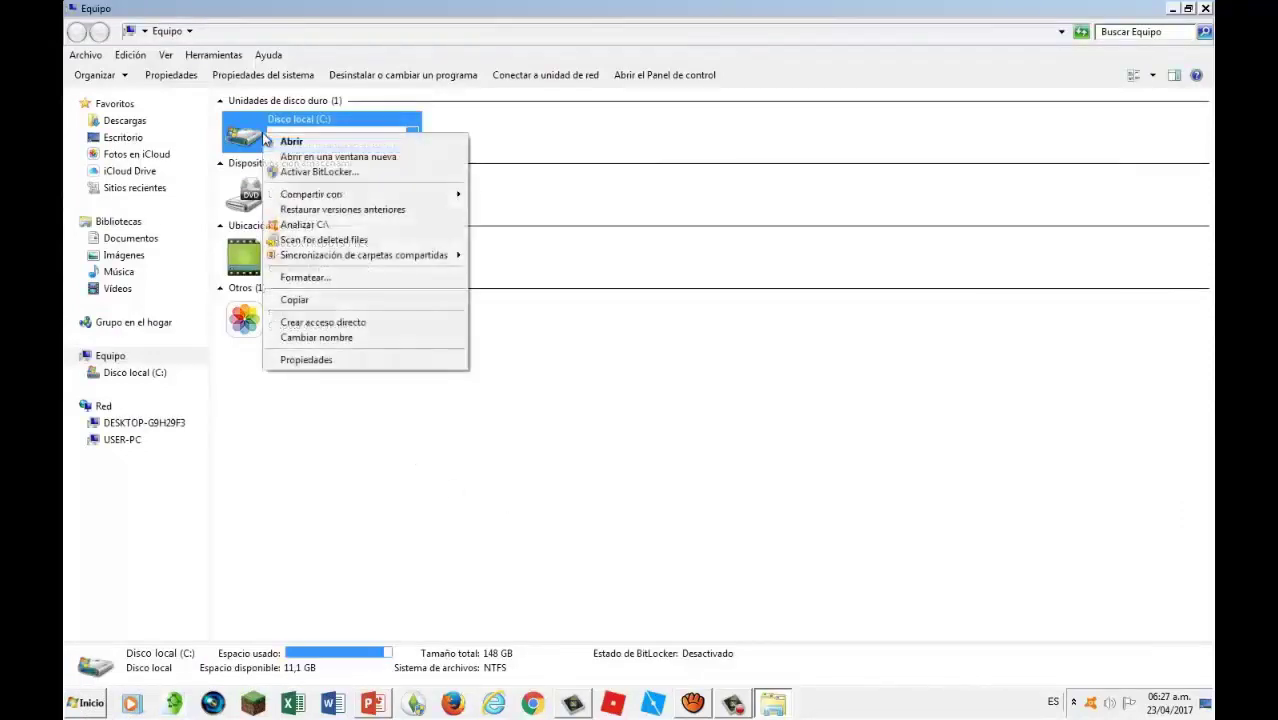
left_click(301, 362)
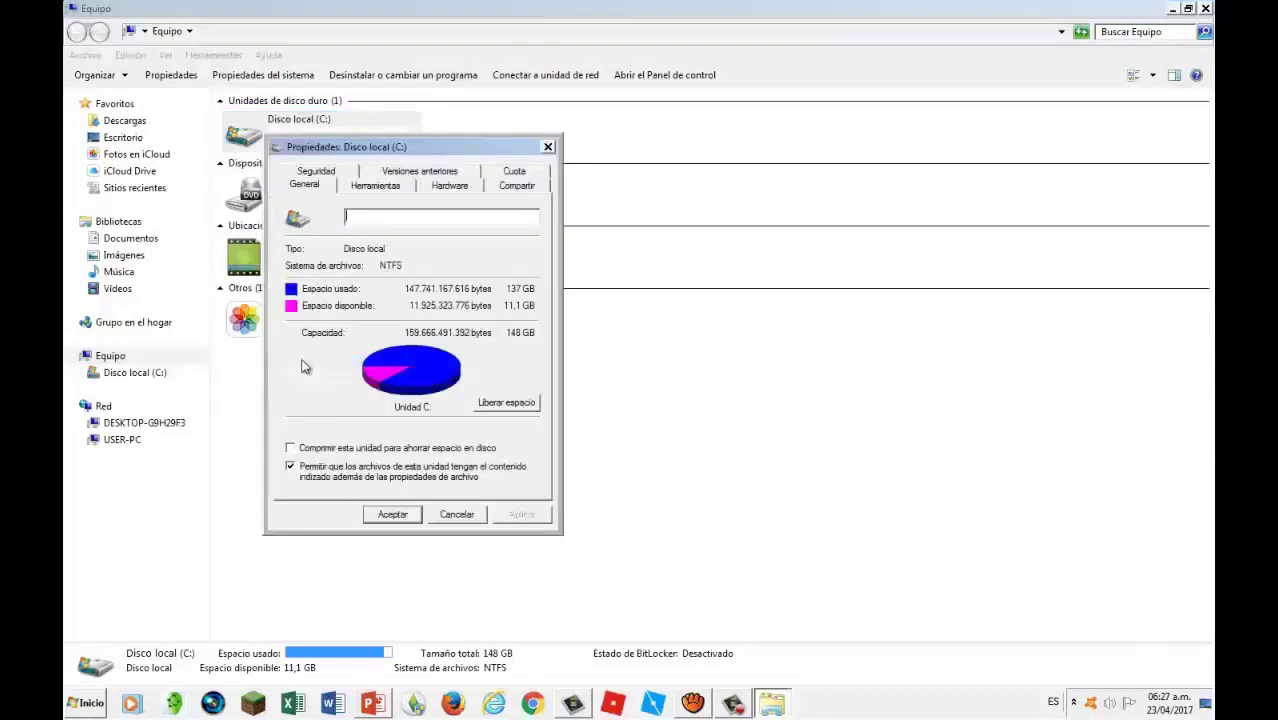
left_click(433, 176)
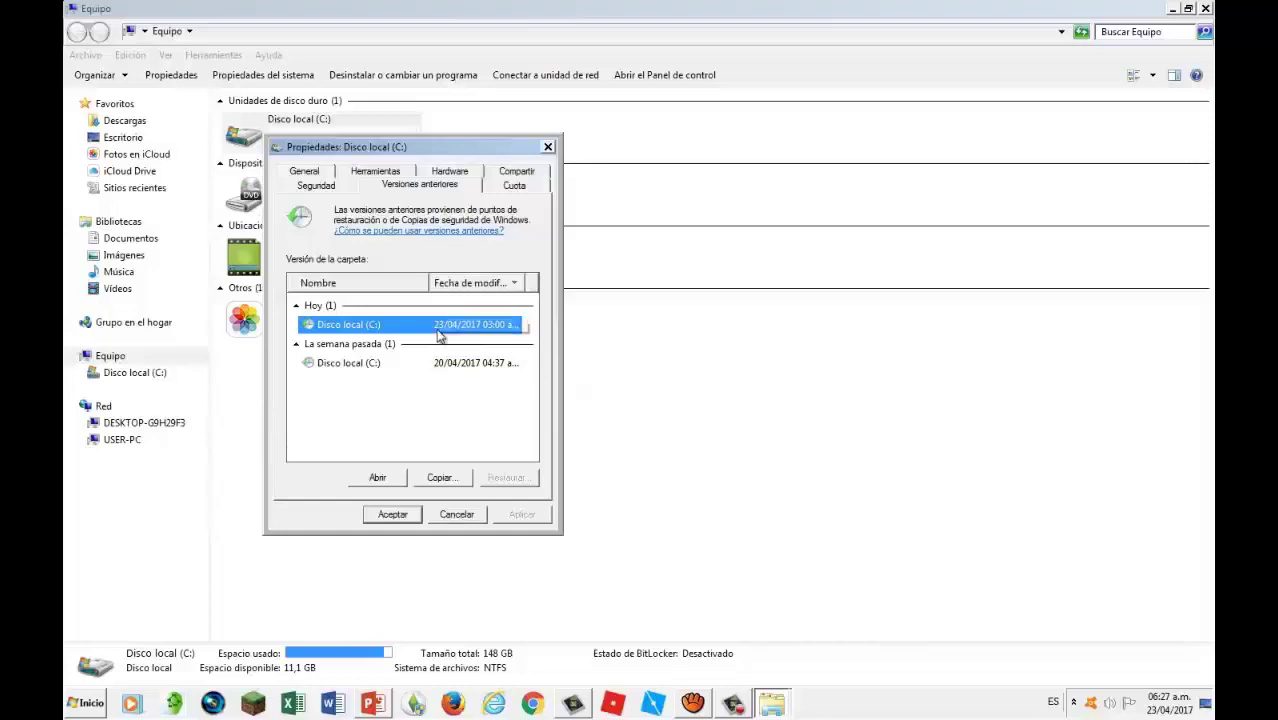
Open the 20/04/2017 previous version of Disco local (C:) and browse to the MrRobot folder inside Usuarios
left_click(370, 364)
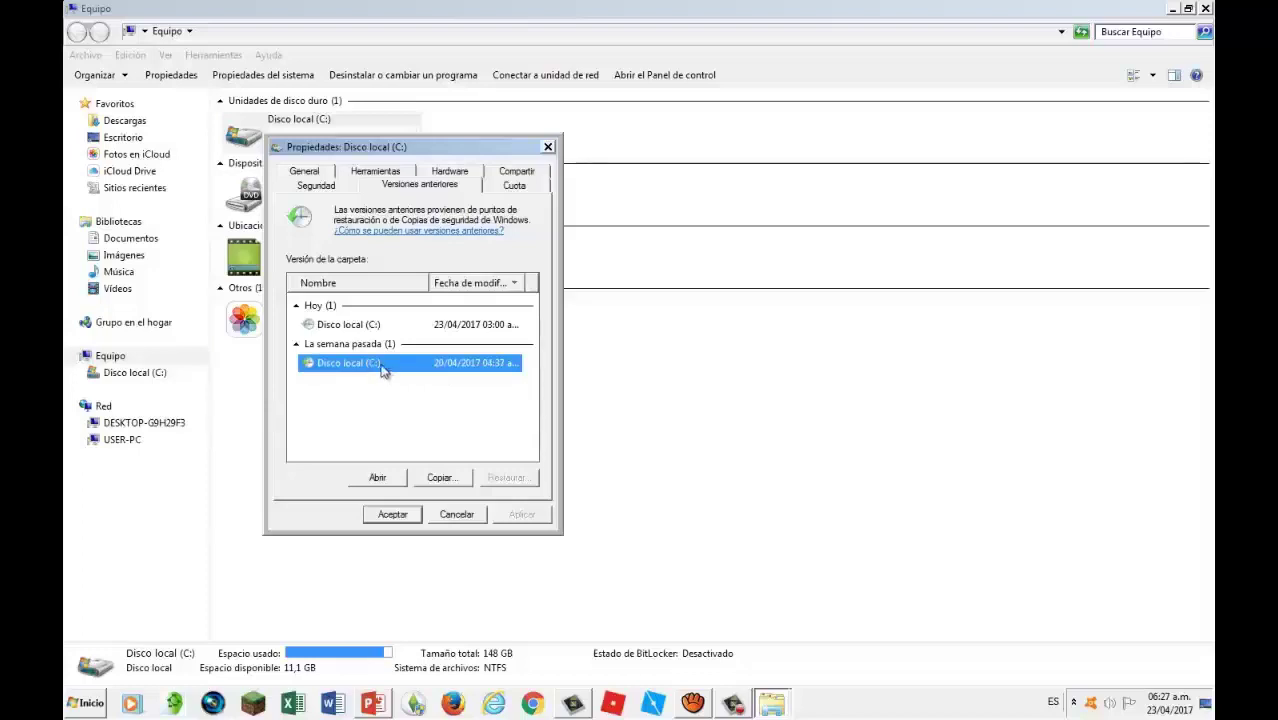
double_click(384, 366)
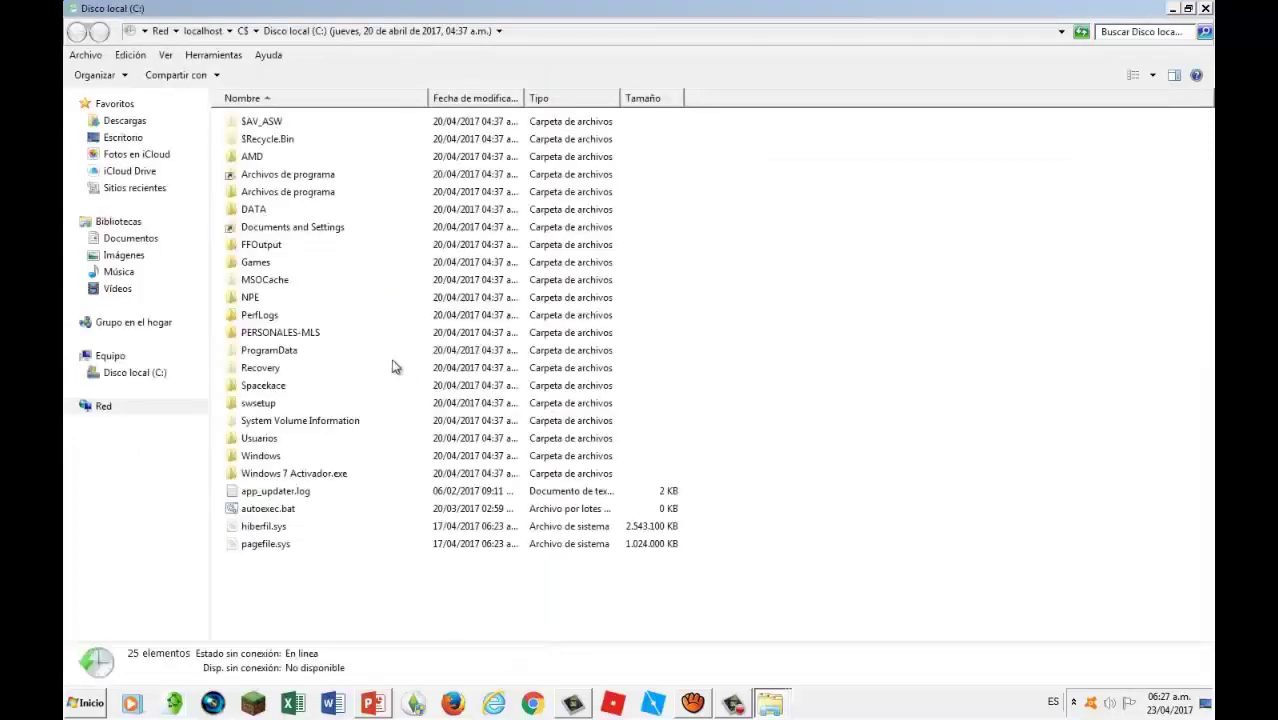
left_click(265, 443)
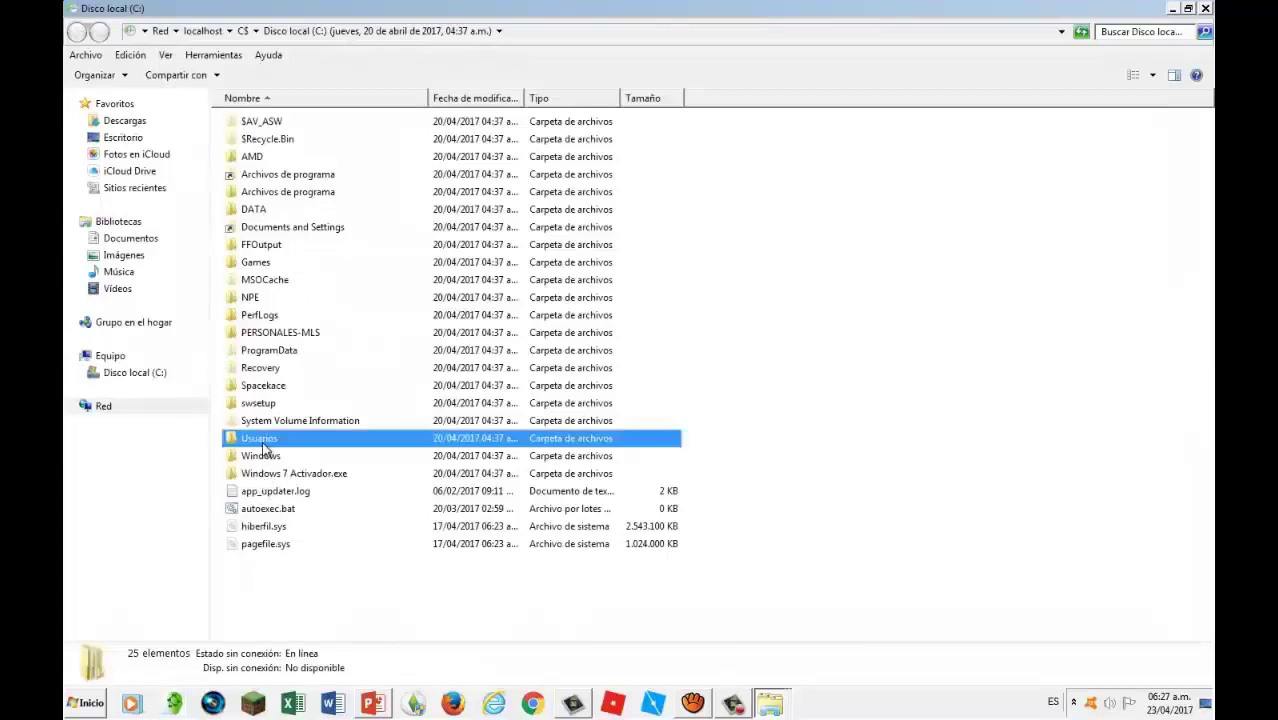
double_click(265, 445)
left_click(255, 228)
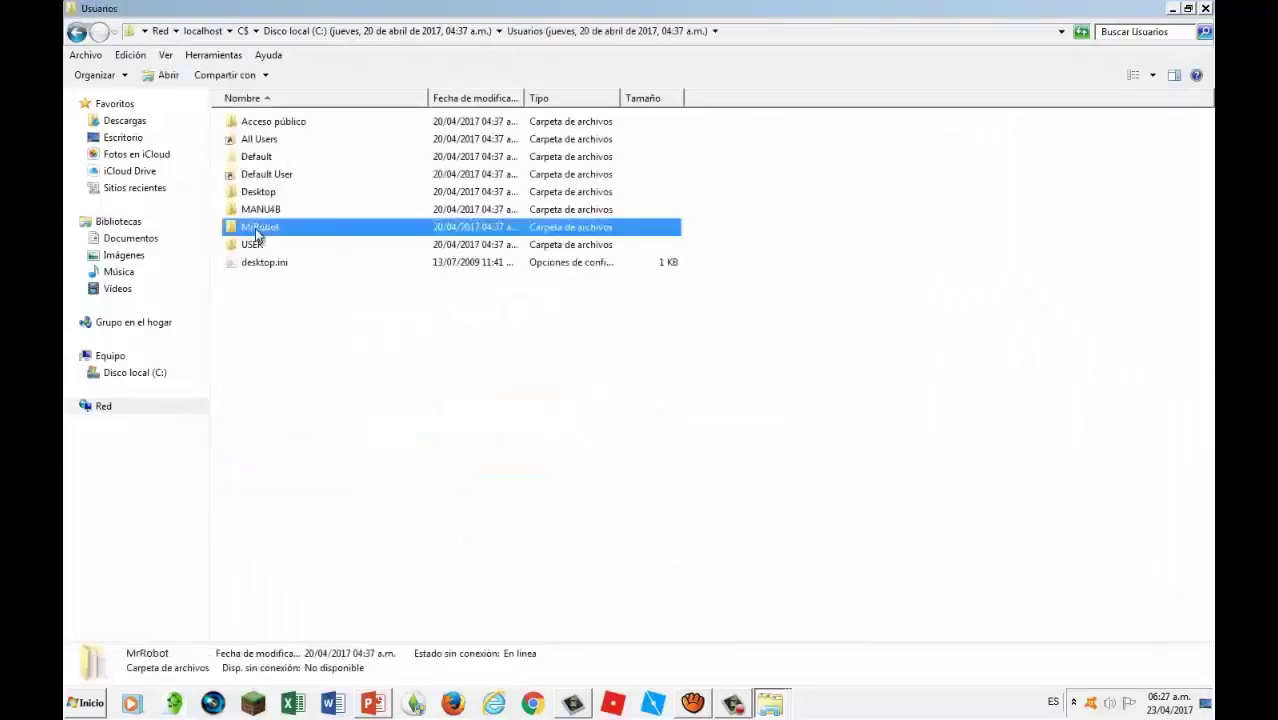
double_click(255, 228)
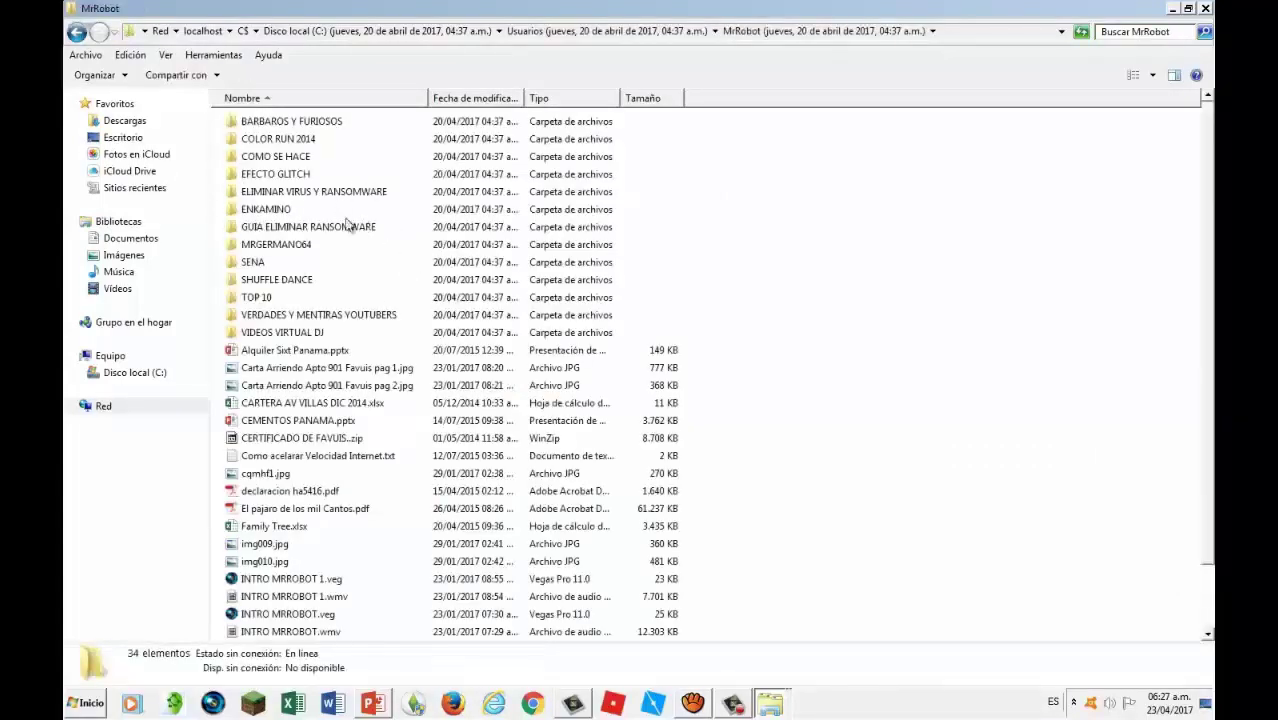
Copy all files and folders in the previous version's MrRobot folder to the clipboard and close the folder window
scroll(316, 257, "down", 2)
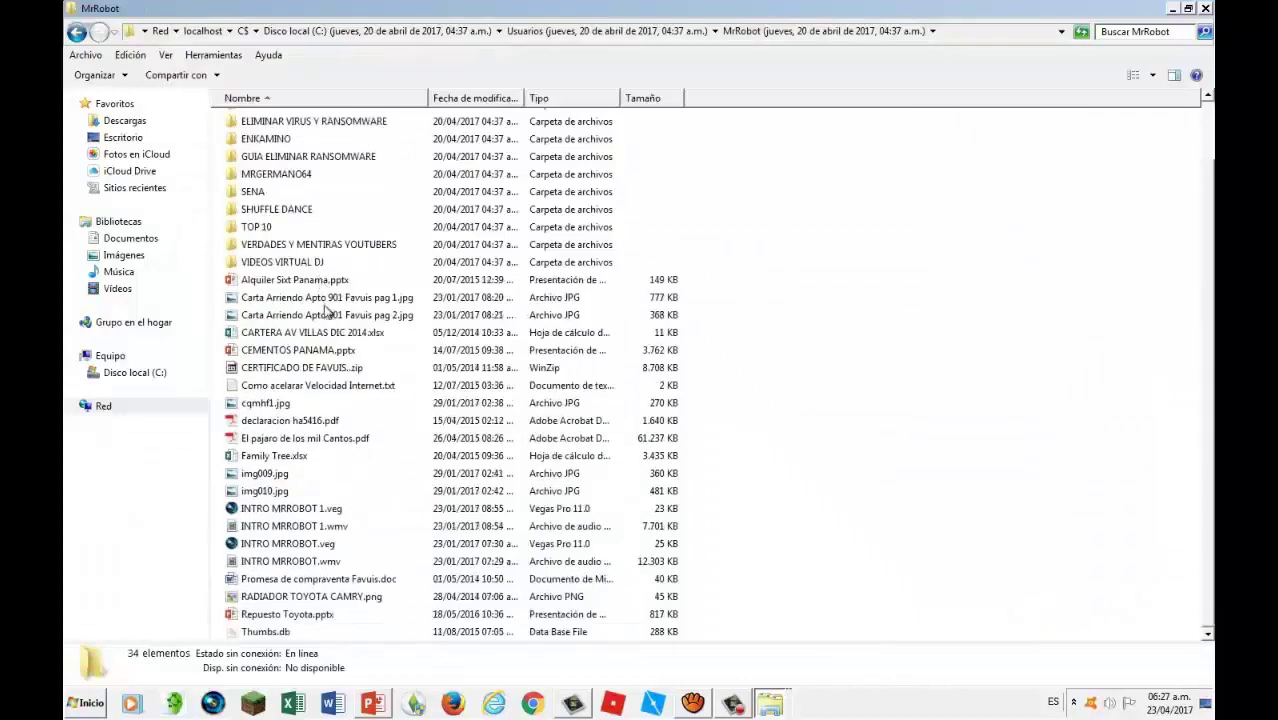
scroll(232, 250, "up", 2)
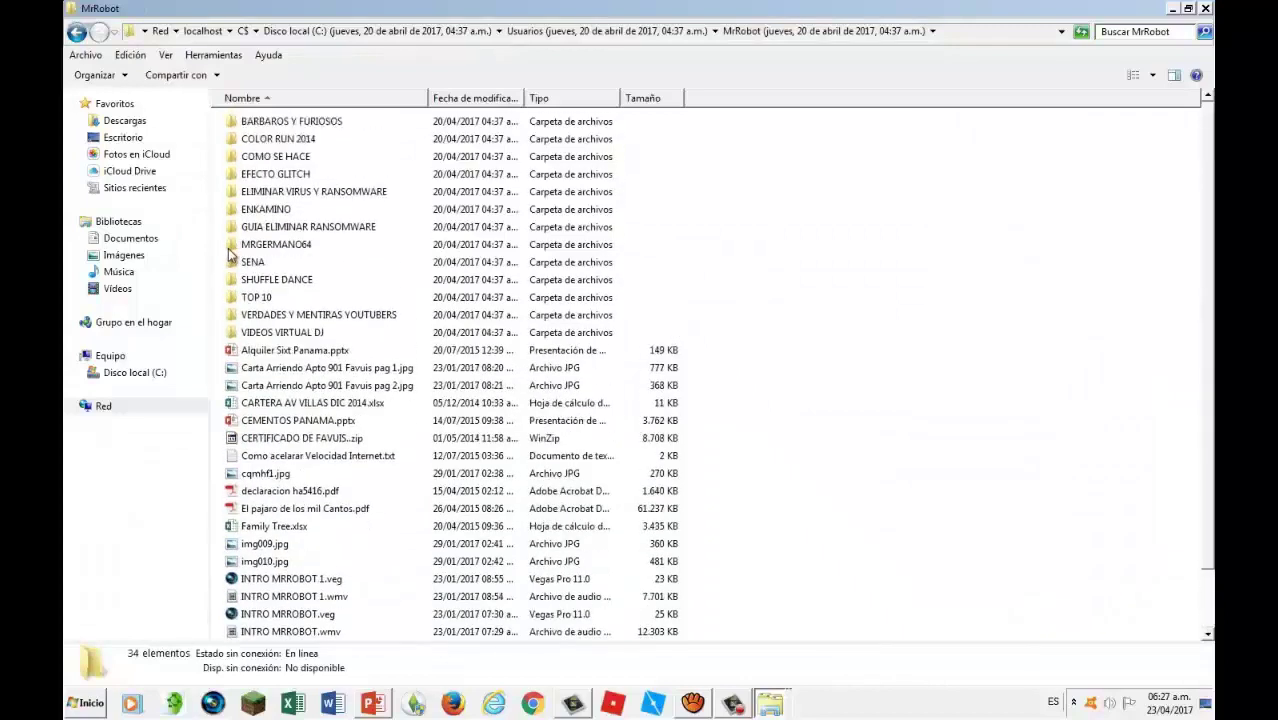
left_click(310, 121)
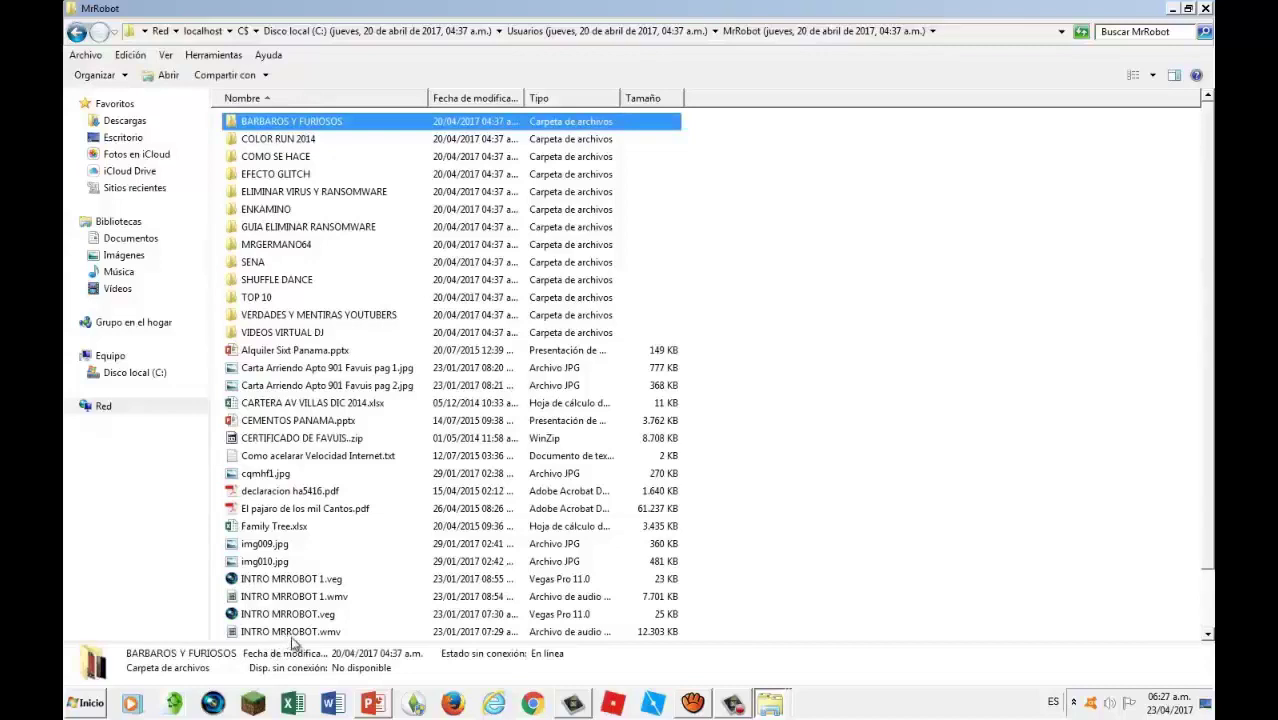
key("ctrl+a")
right_click(439, 289)
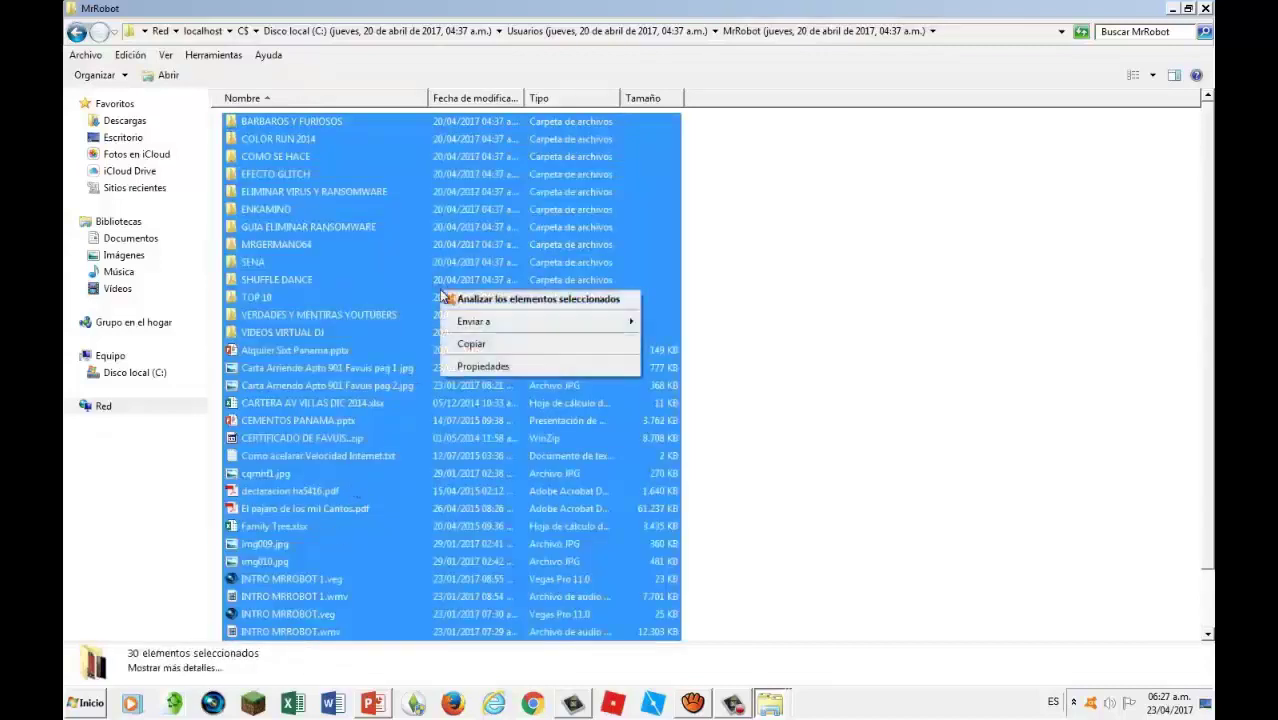
left_click(467, 344)
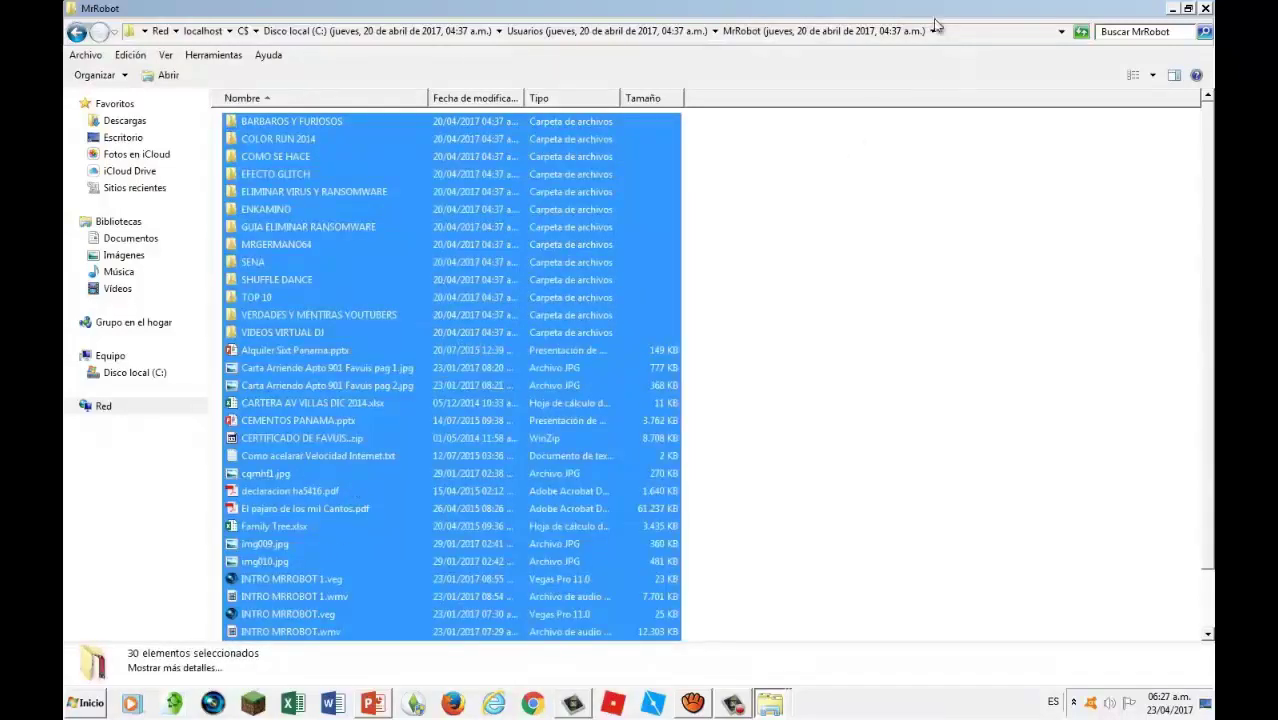
left_click(1205, 9)
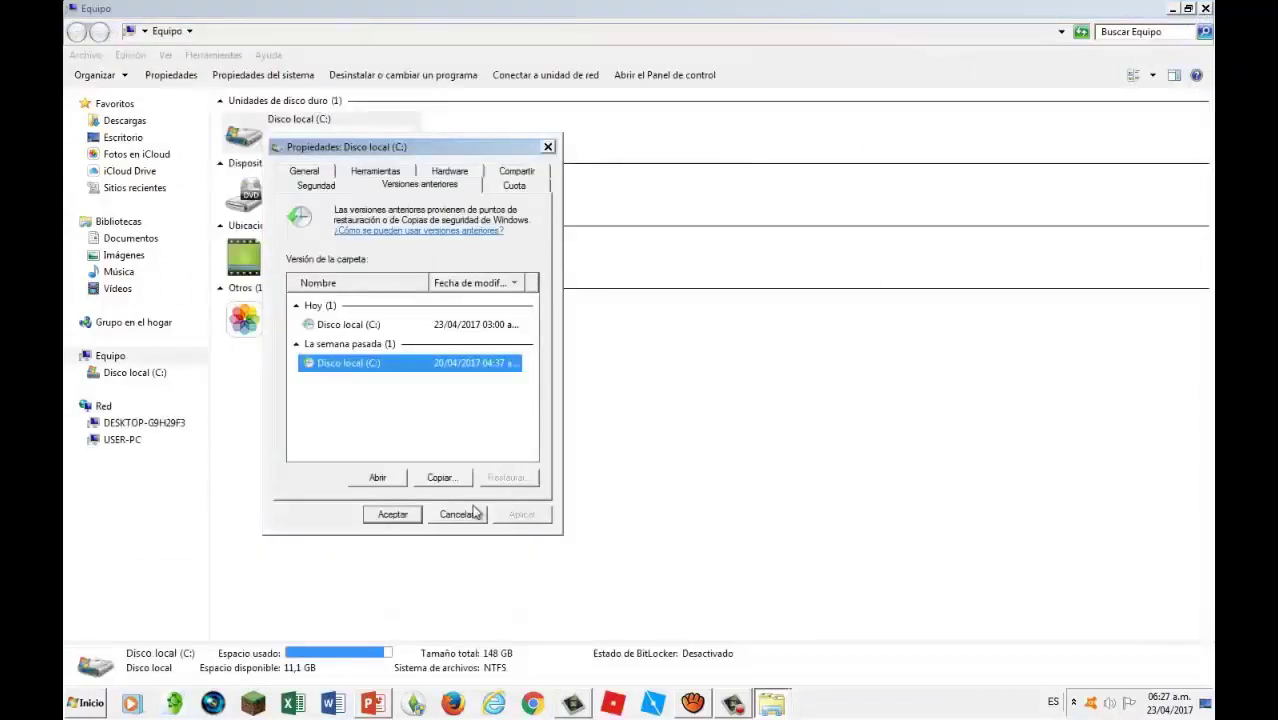
left_click(441, 478)
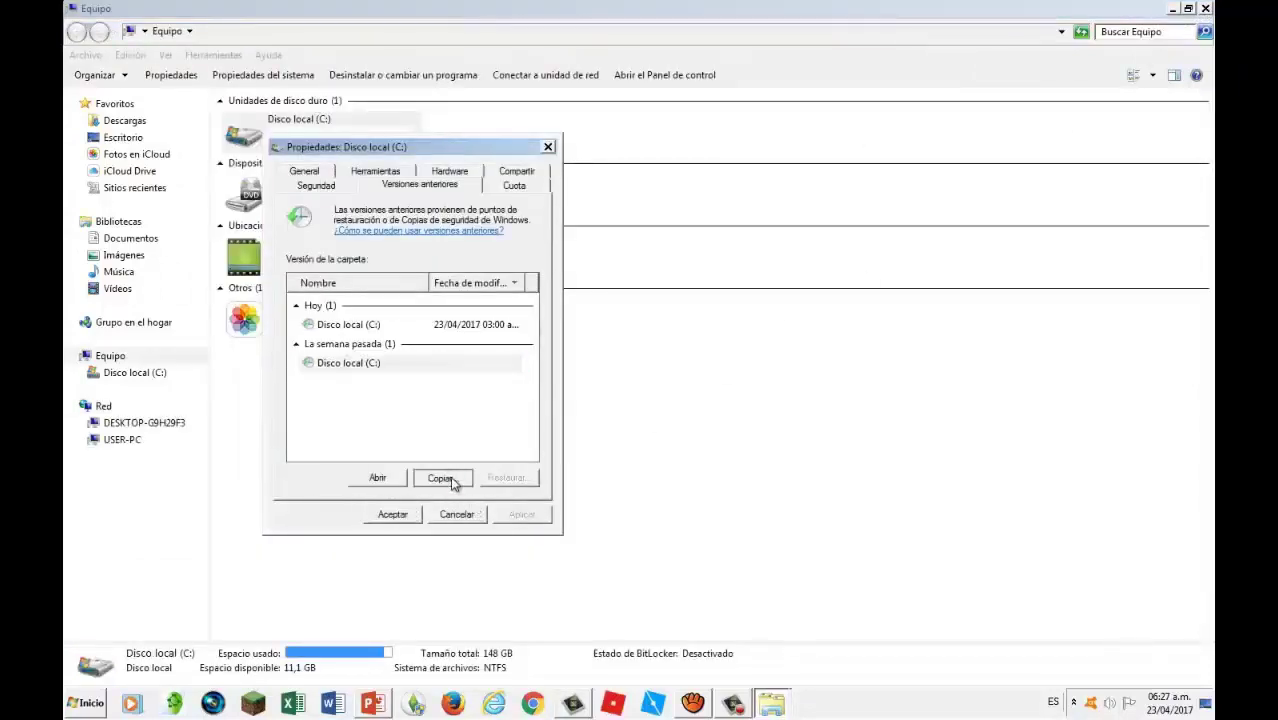
mouse_move(748, 330)
left_mouse_down()
mouse_move(748, 372)
mouse_move(750, 318)
left_mouse_up()
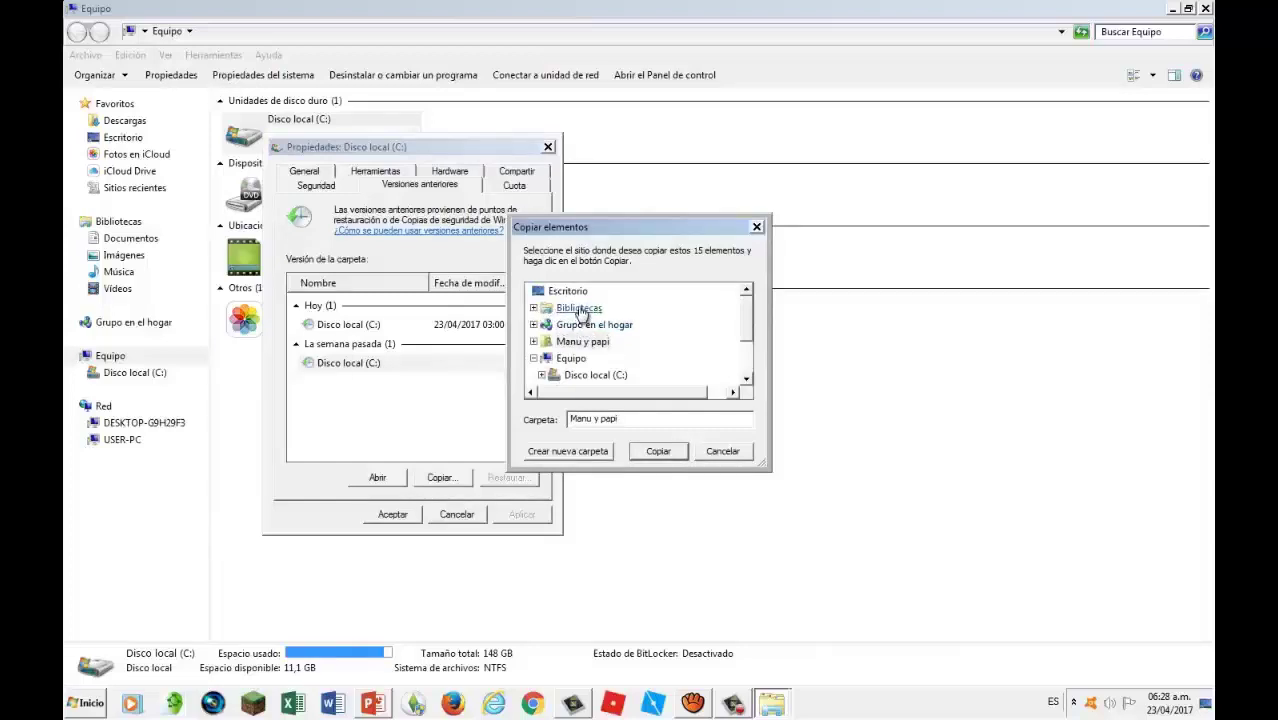
left_click(580, 310)
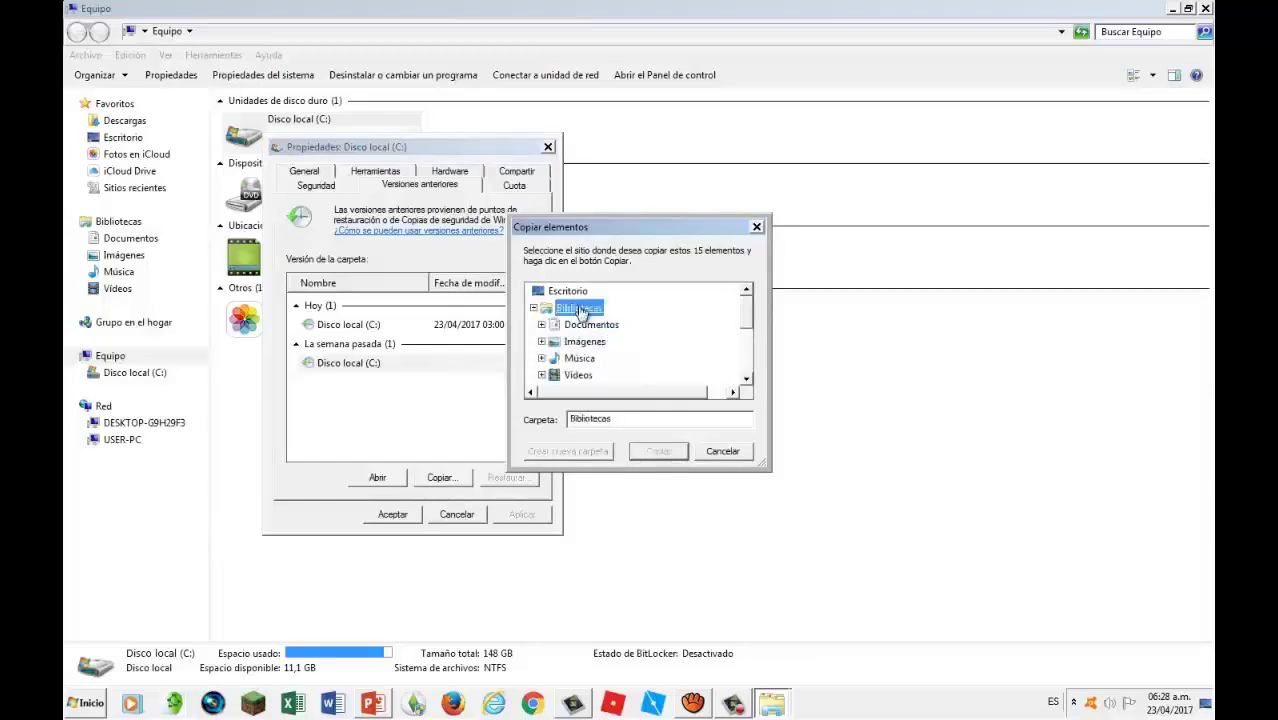
left_click(588, 325)
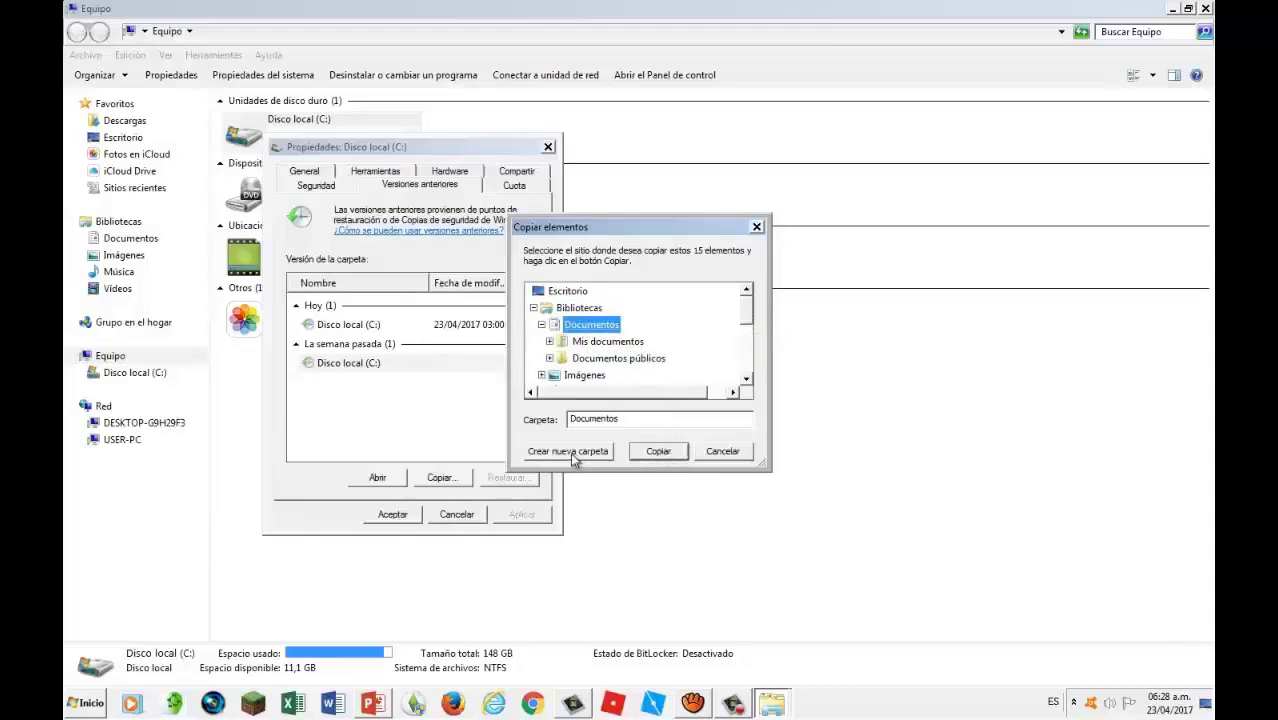
left_click(723, 452)
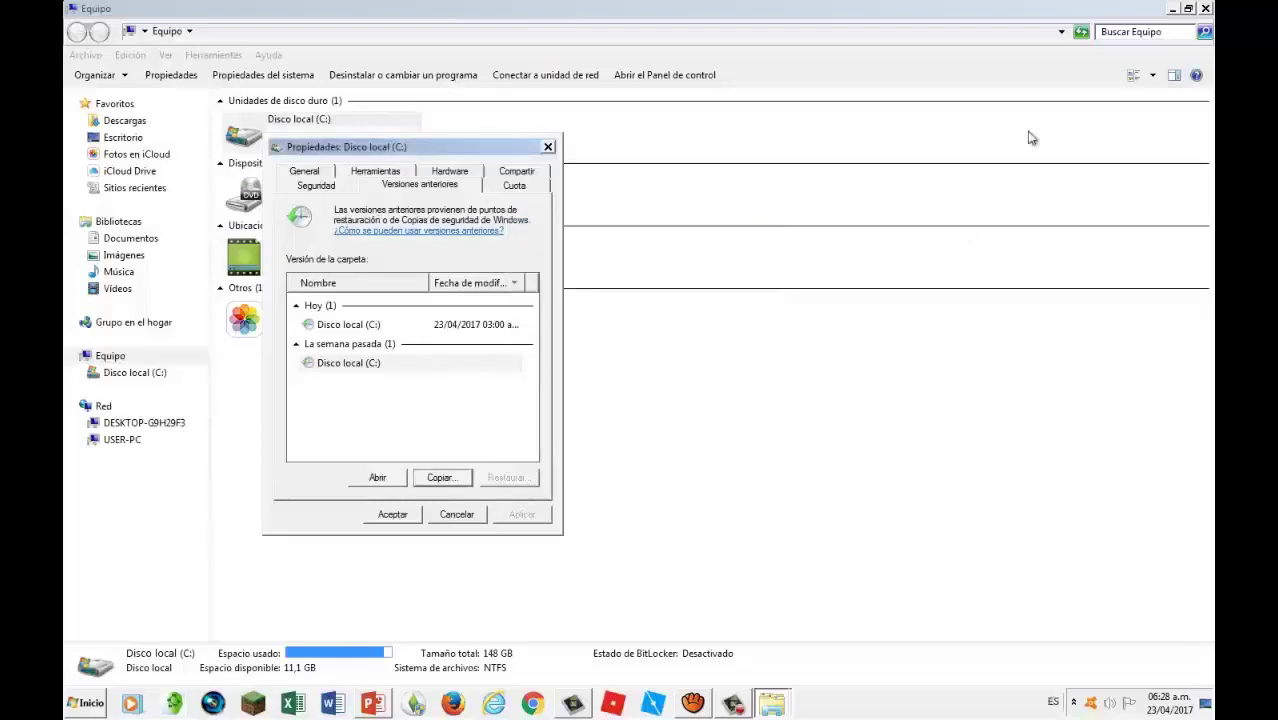
Close the drive's properties and the Equipo window, then reopen Equipo and browse C: to the MrRobot folder inside Usuarios
left_click(390, 513)
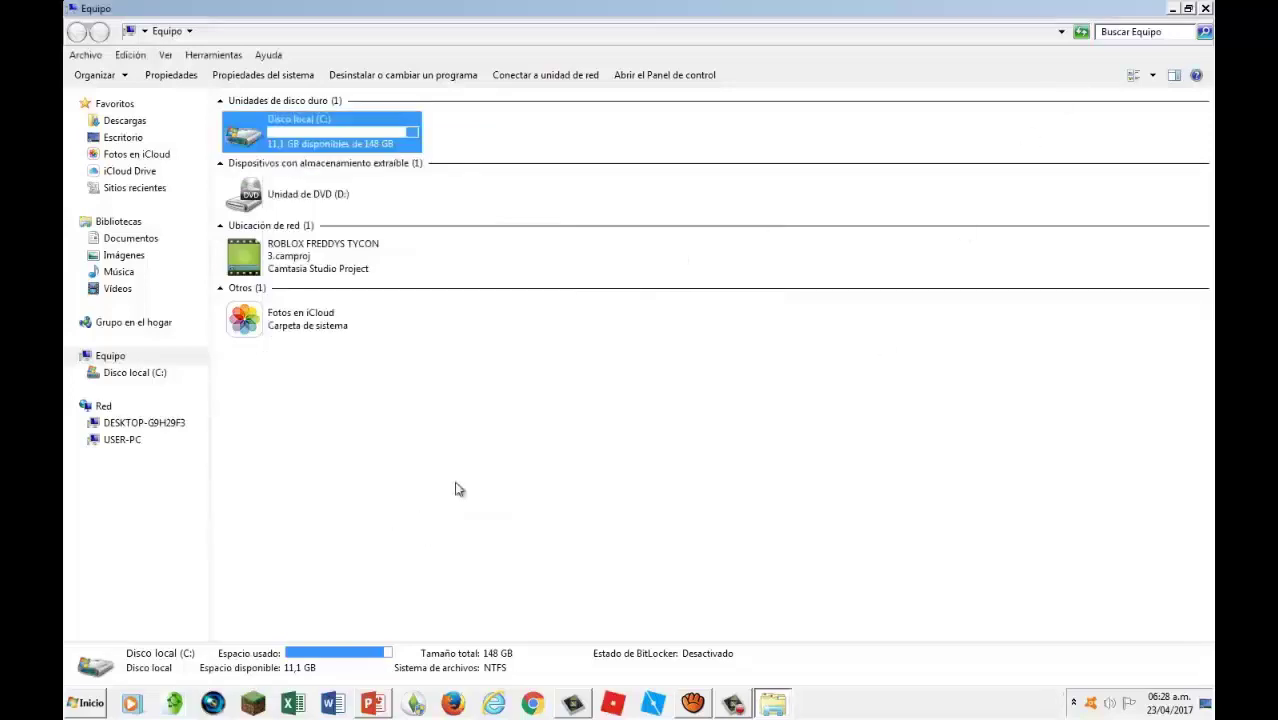
left_click(1205, 9)
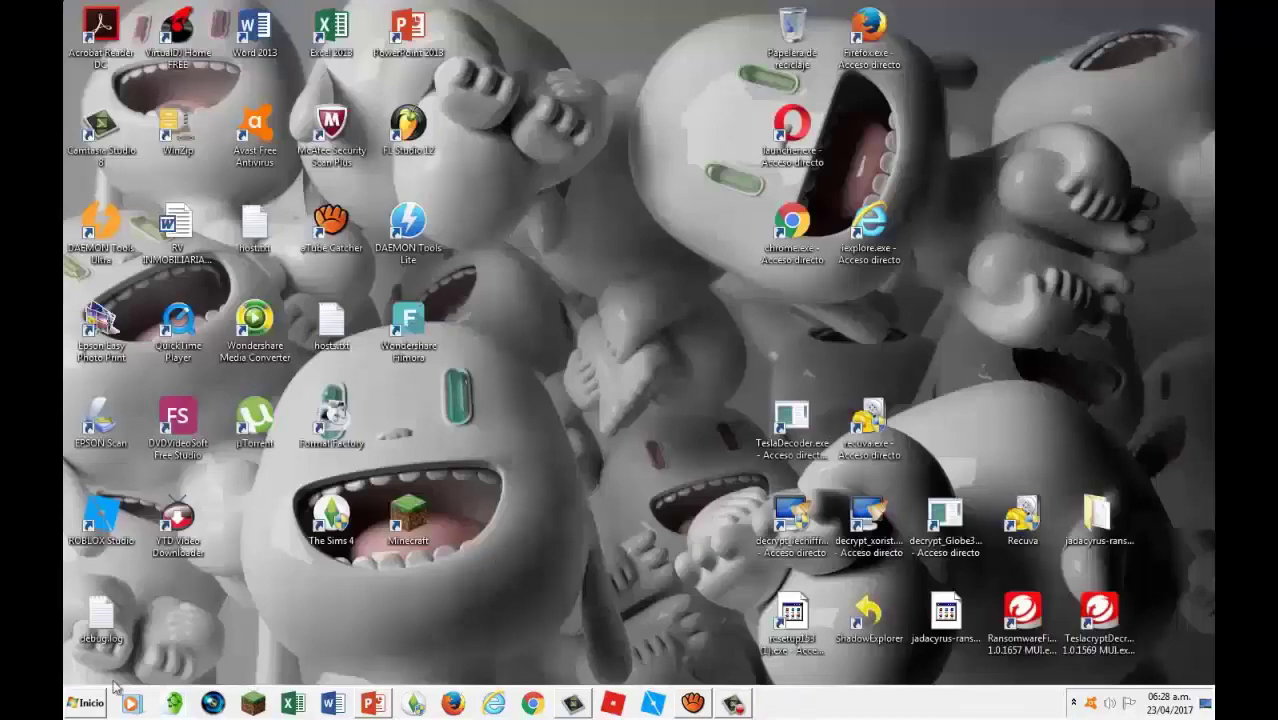
left_click(88, 704)
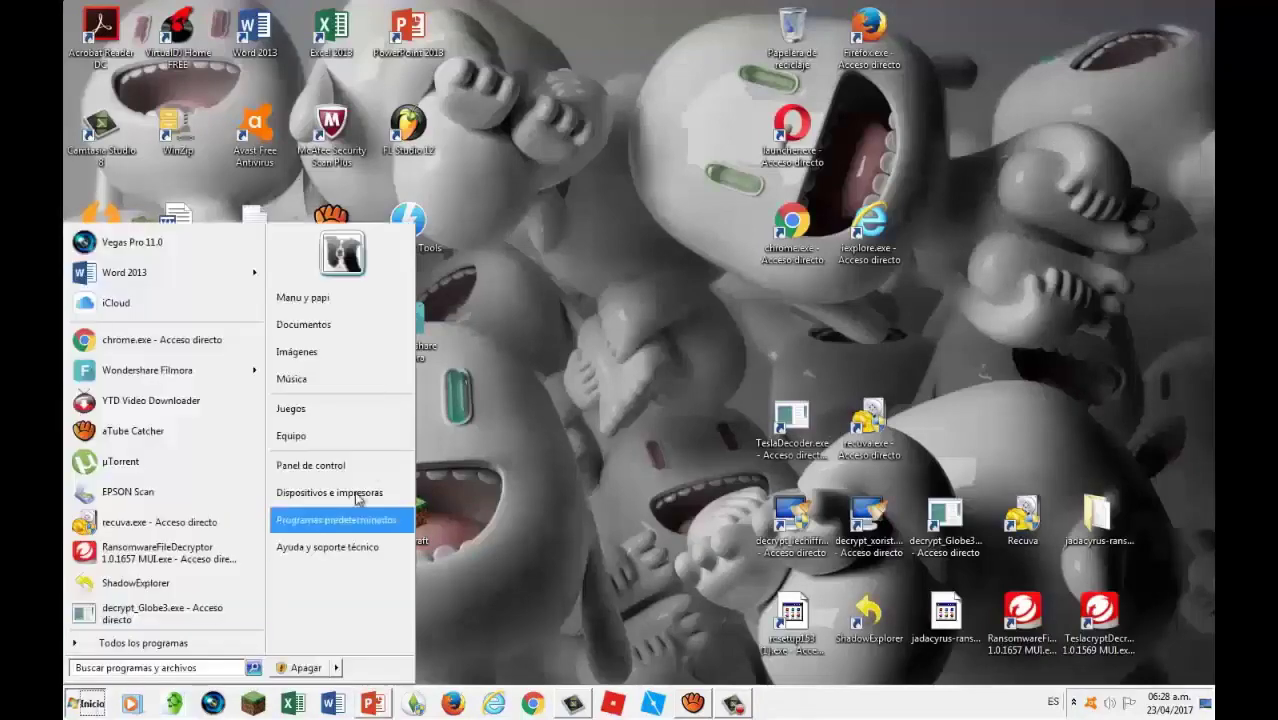
left_click(292, 436)
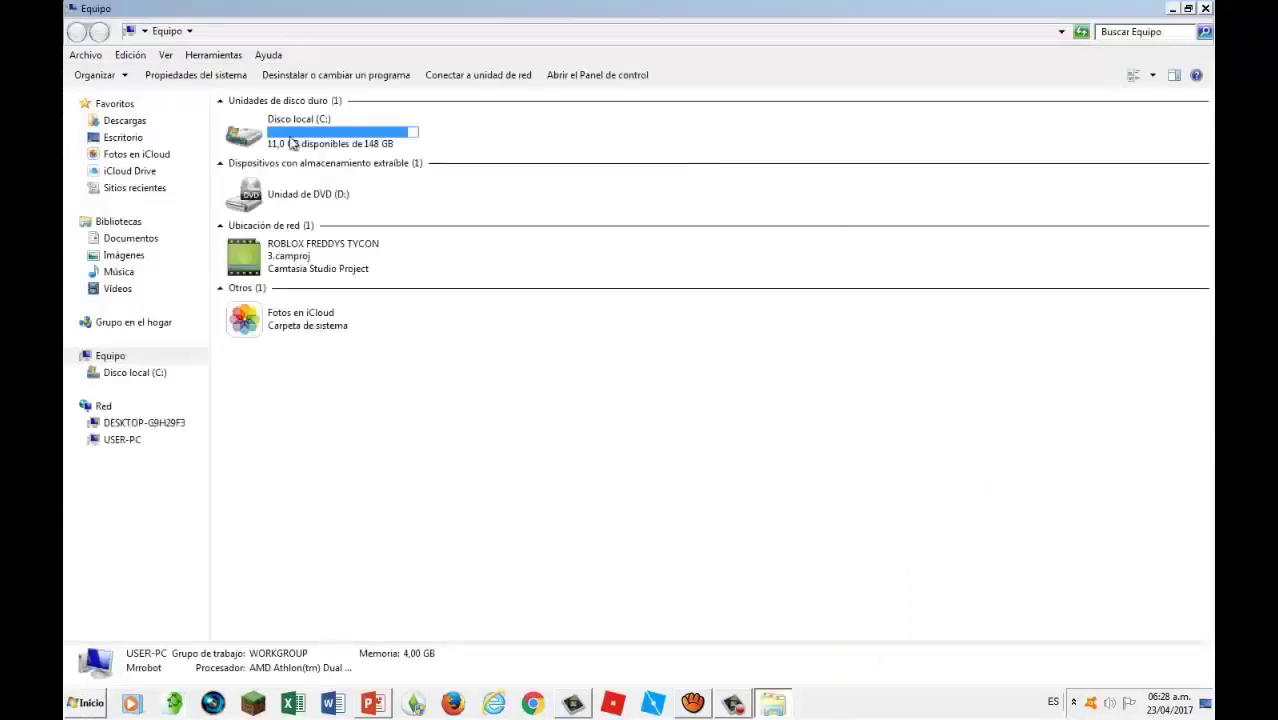
left_click(135, 375)
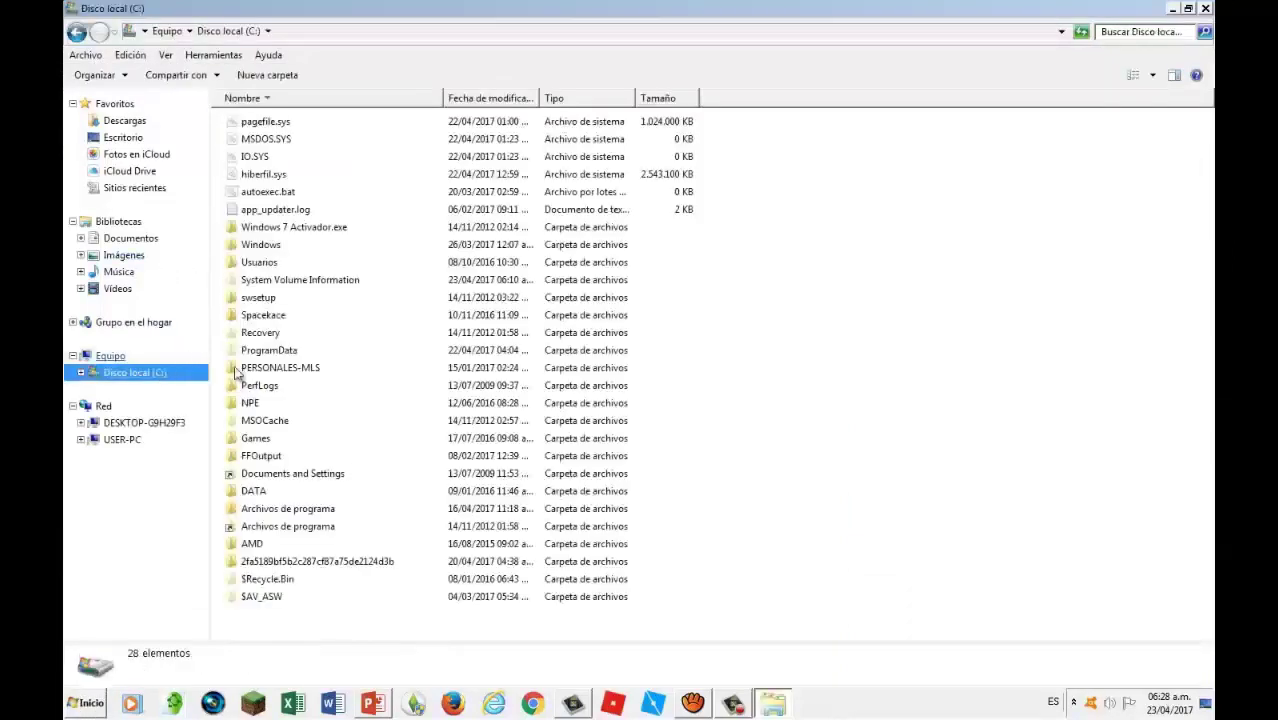
double_click(257, 262)
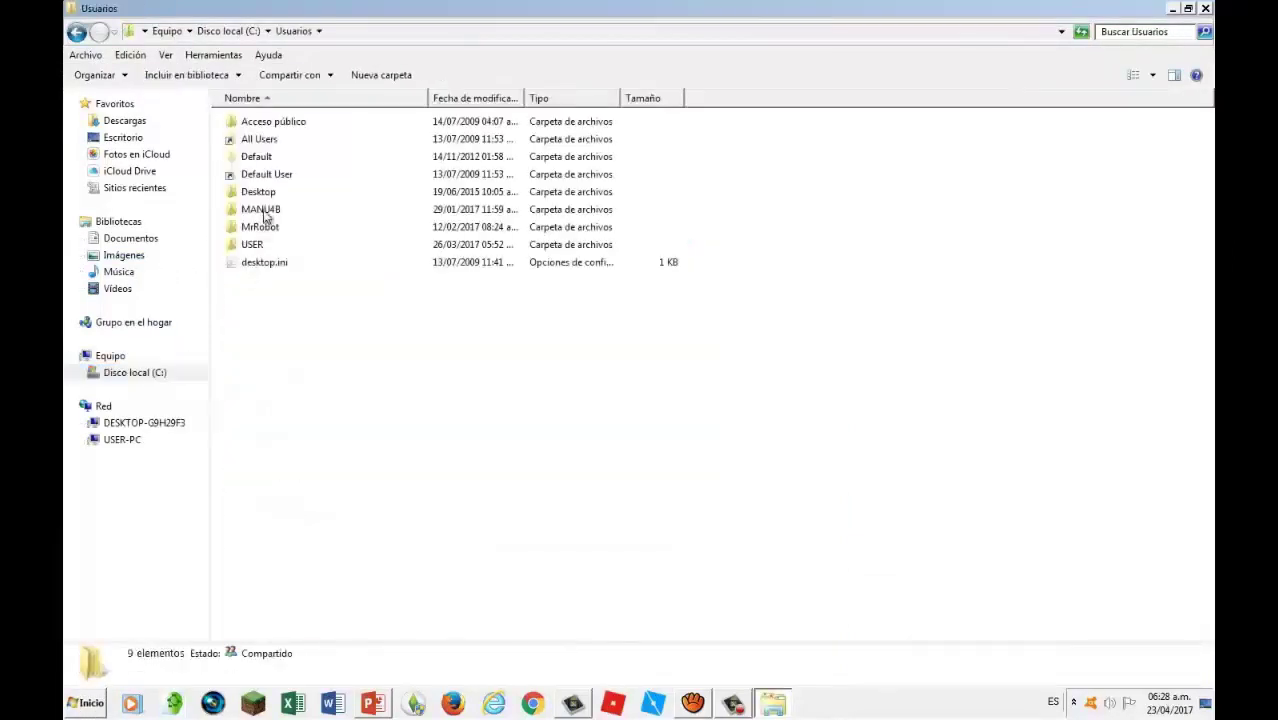
double_click(262, 228)
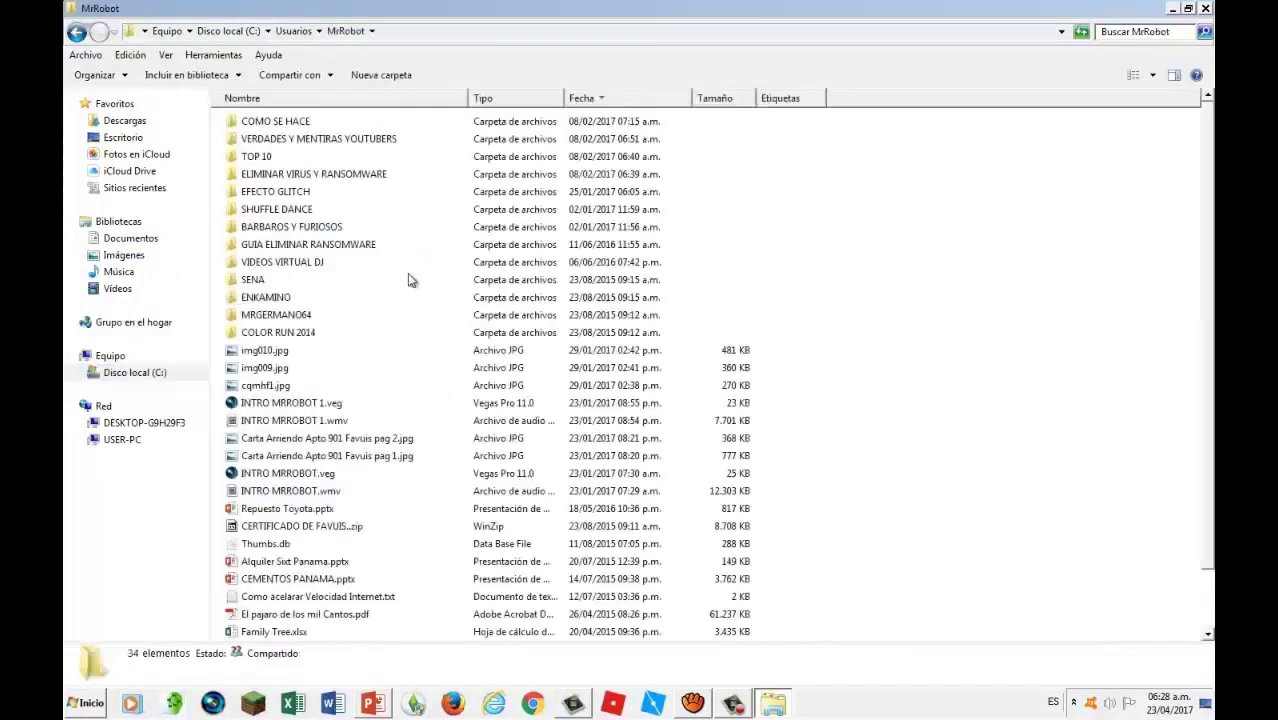
Return to the Usuarios folder on C: and create a new folder named MrRobot Copia in it
left_click(155, 373)
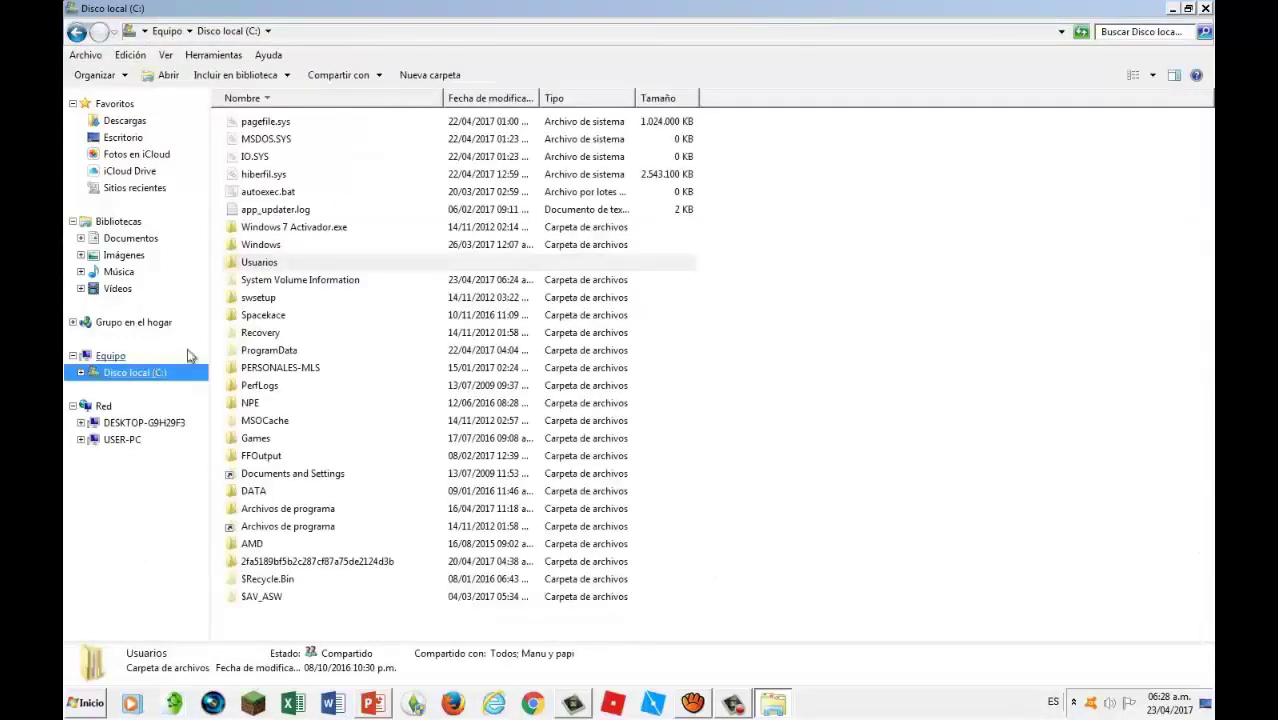
left_click(266, 263)
double_click(269, 266)
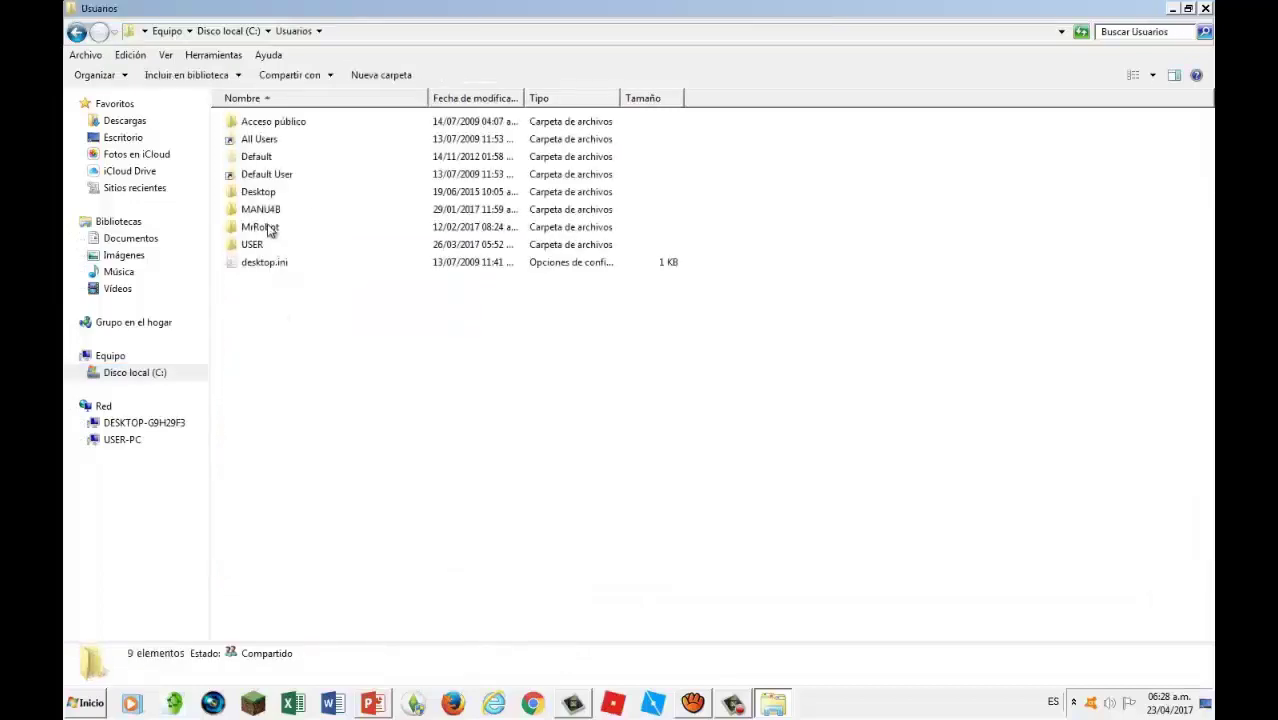
left_click(268, 230)
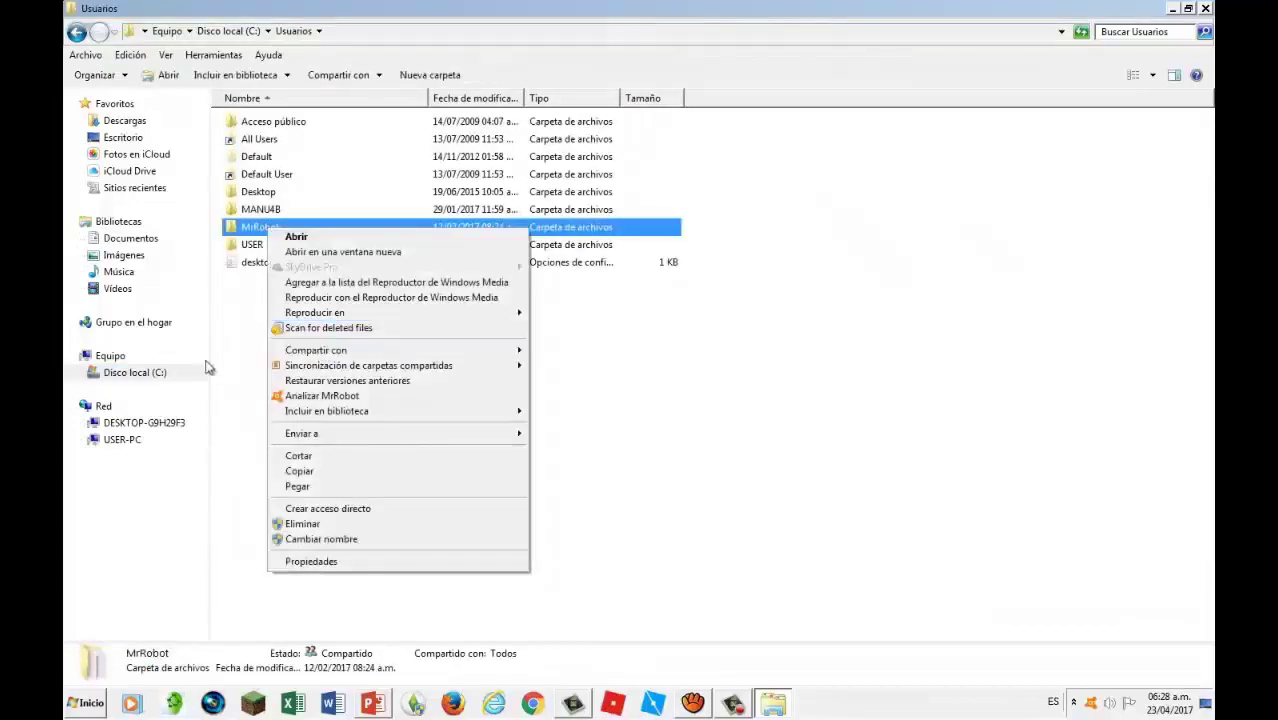
left_click(251, 297)
right_click(357, 191)
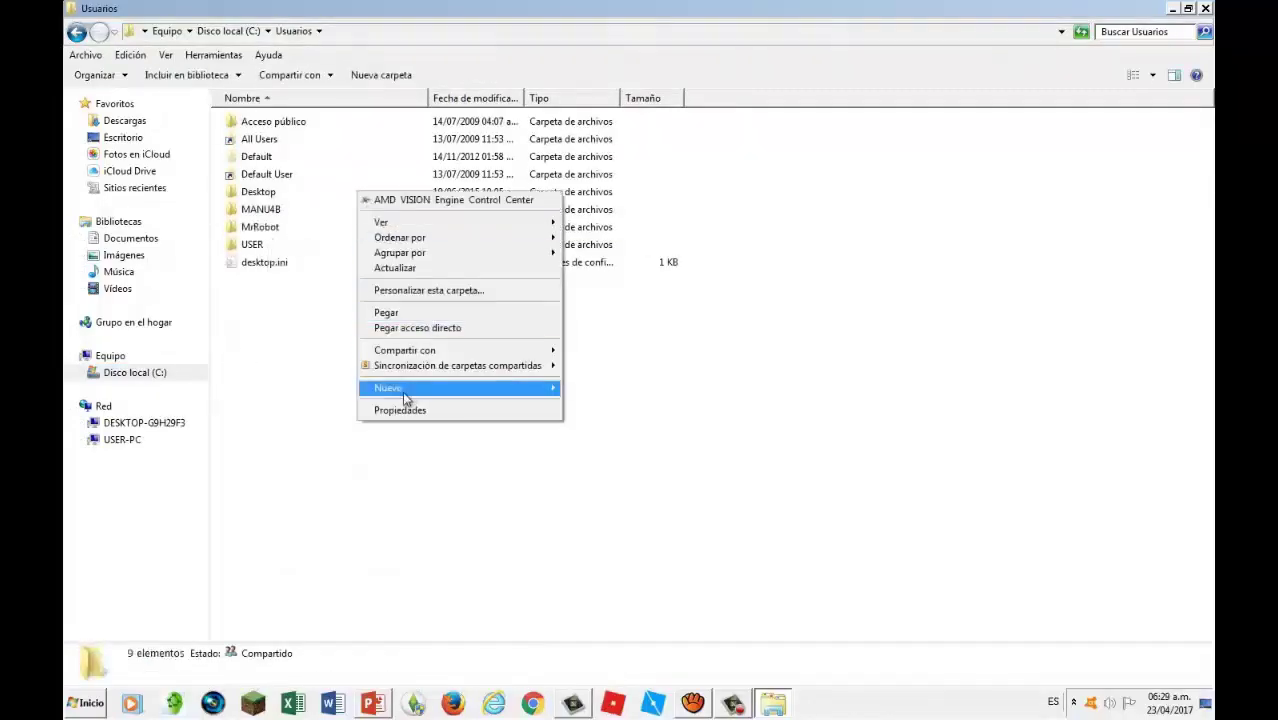
mouse_move(395, 390)
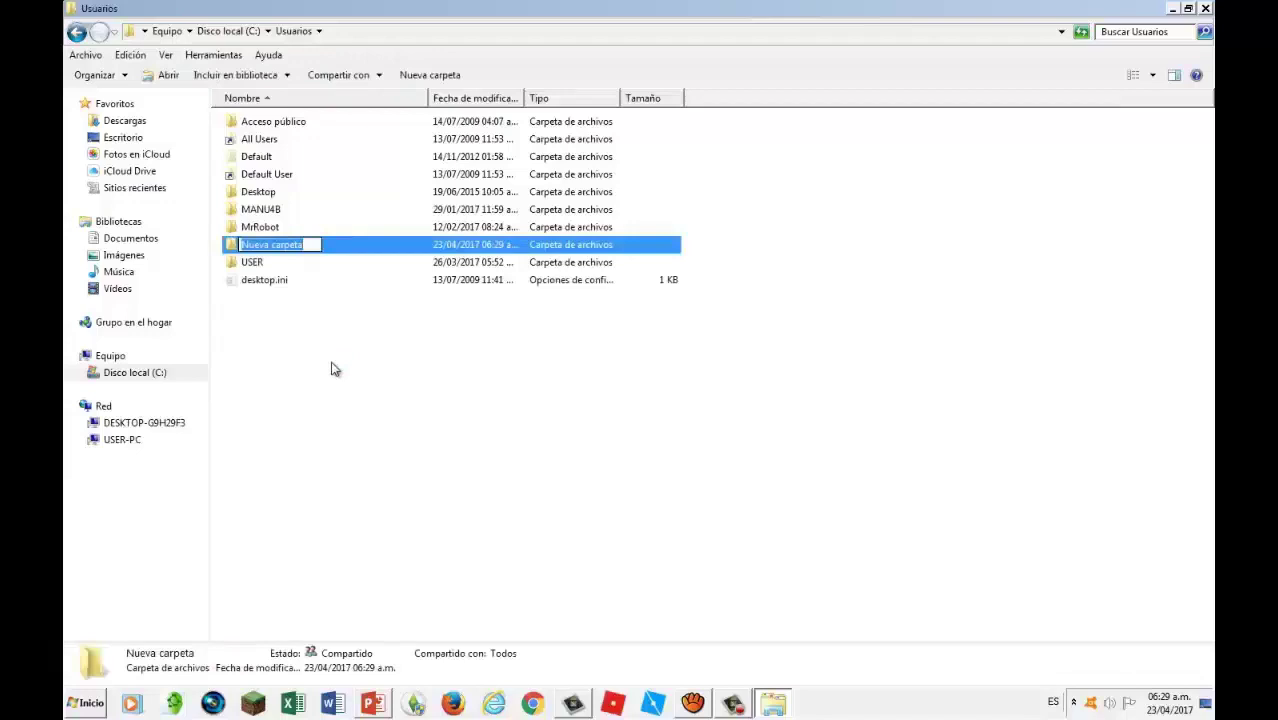
type("mRROB")
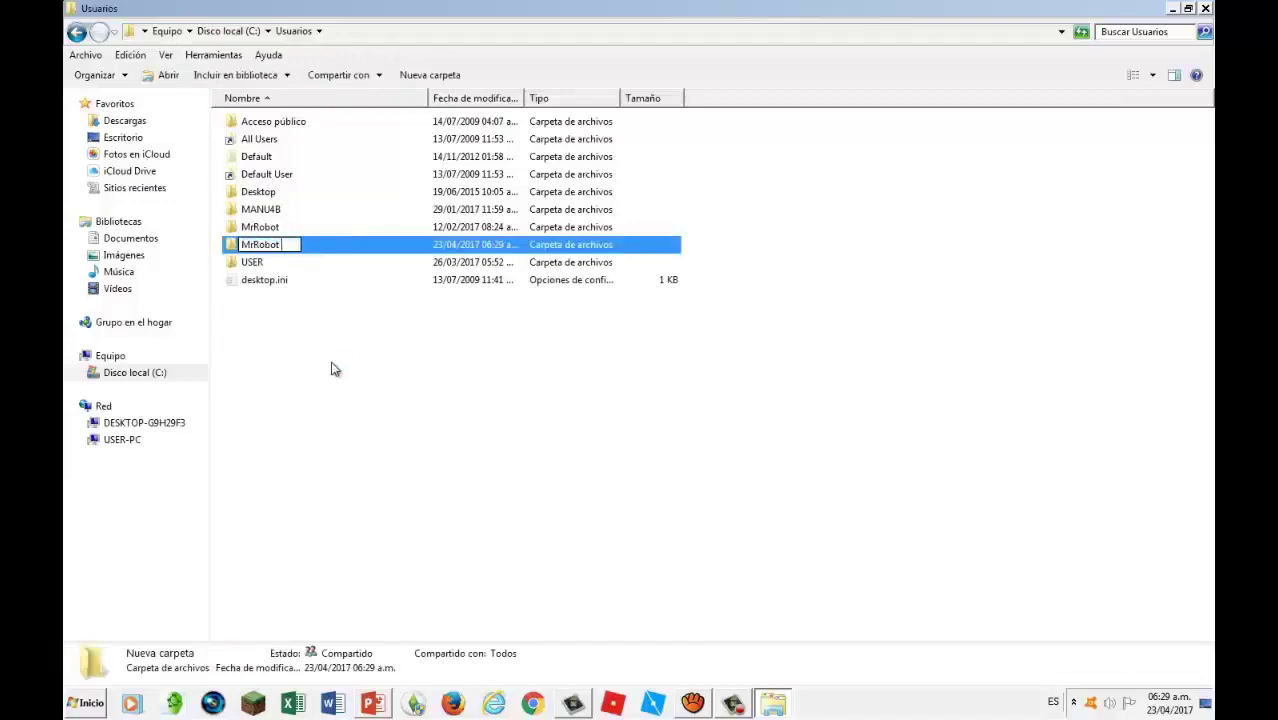
left_click(333, 368)
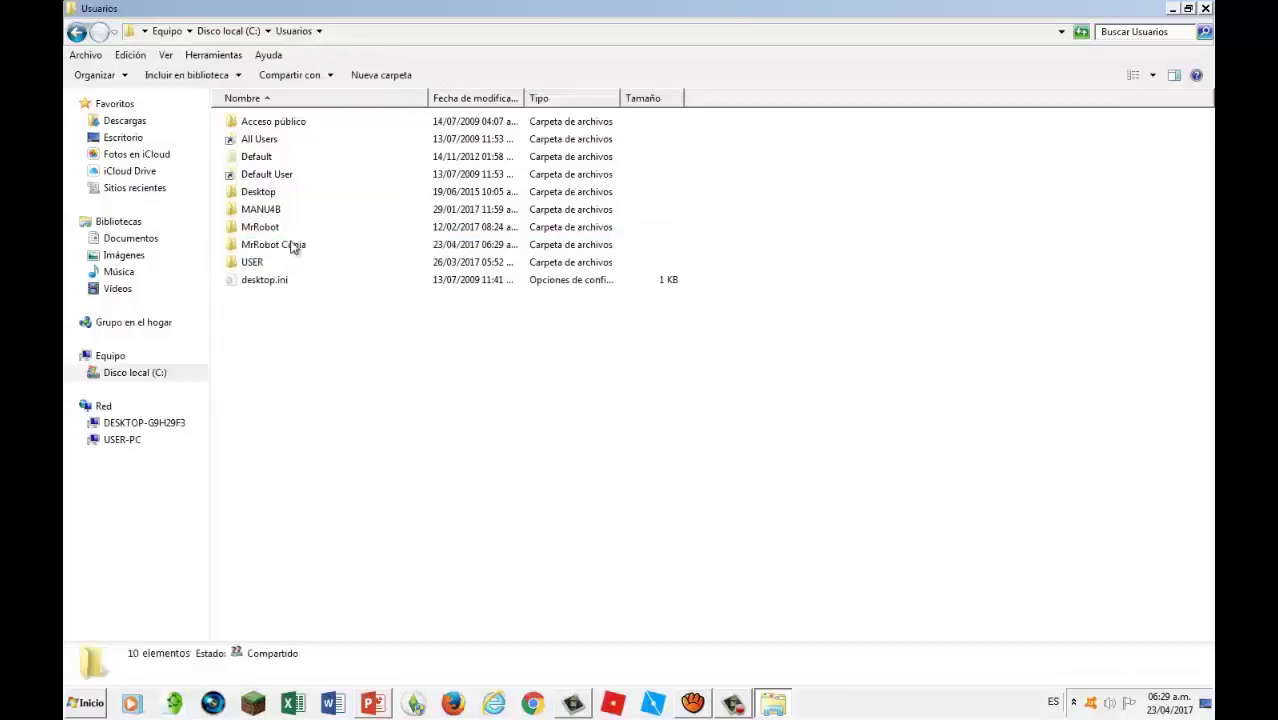
Paste the copied previous-version files into the MrRobot Copia folder, granting administrator permission for all current items
double_click(292, 246)
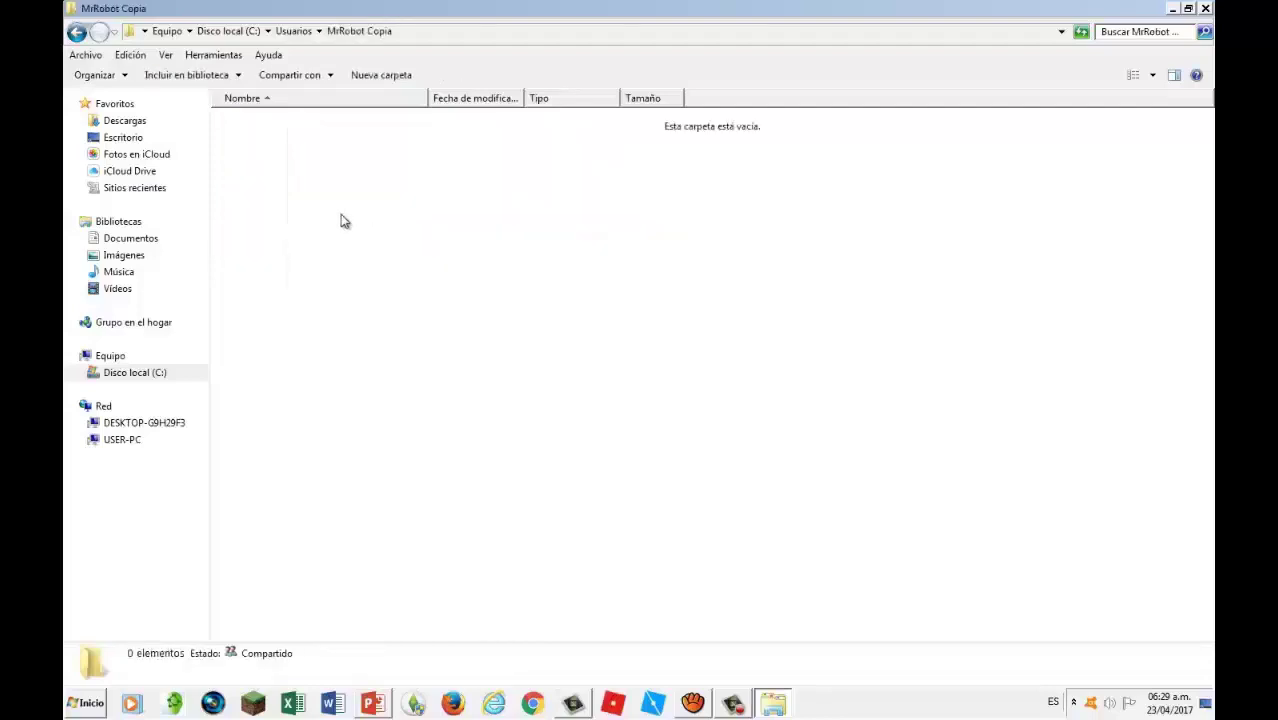
right_click(336, 221)
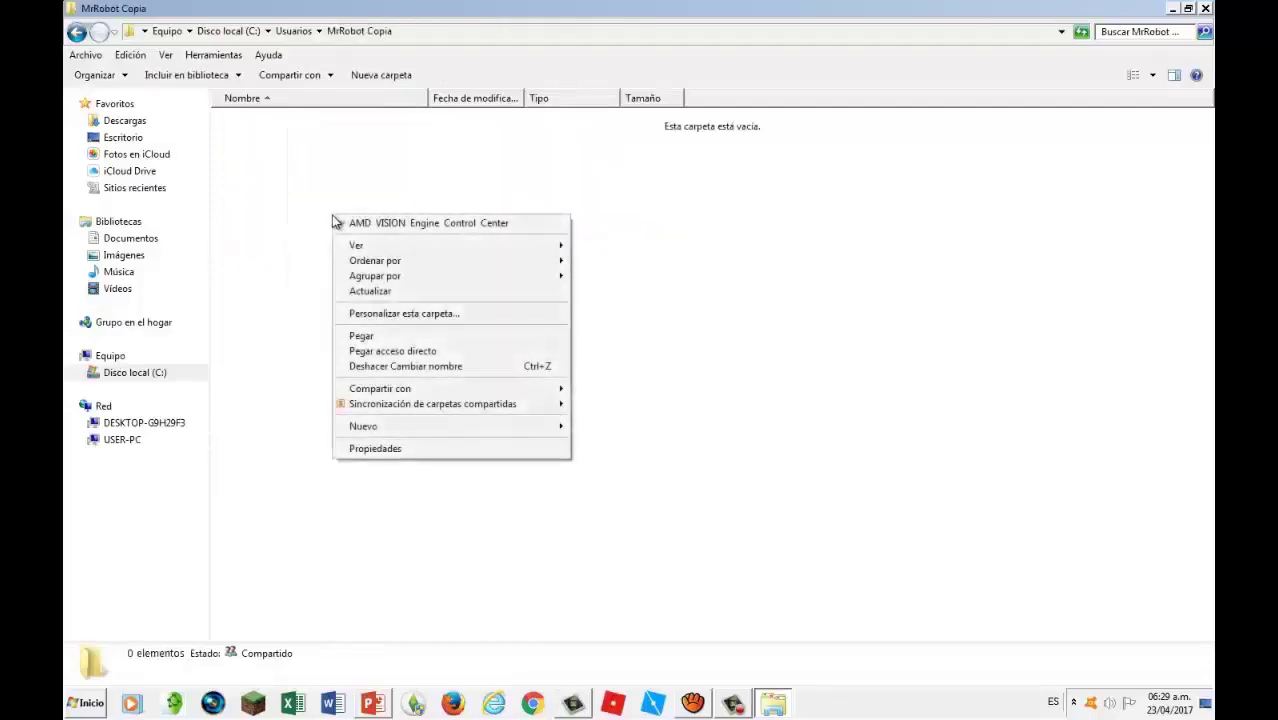
left_click(395, 336)
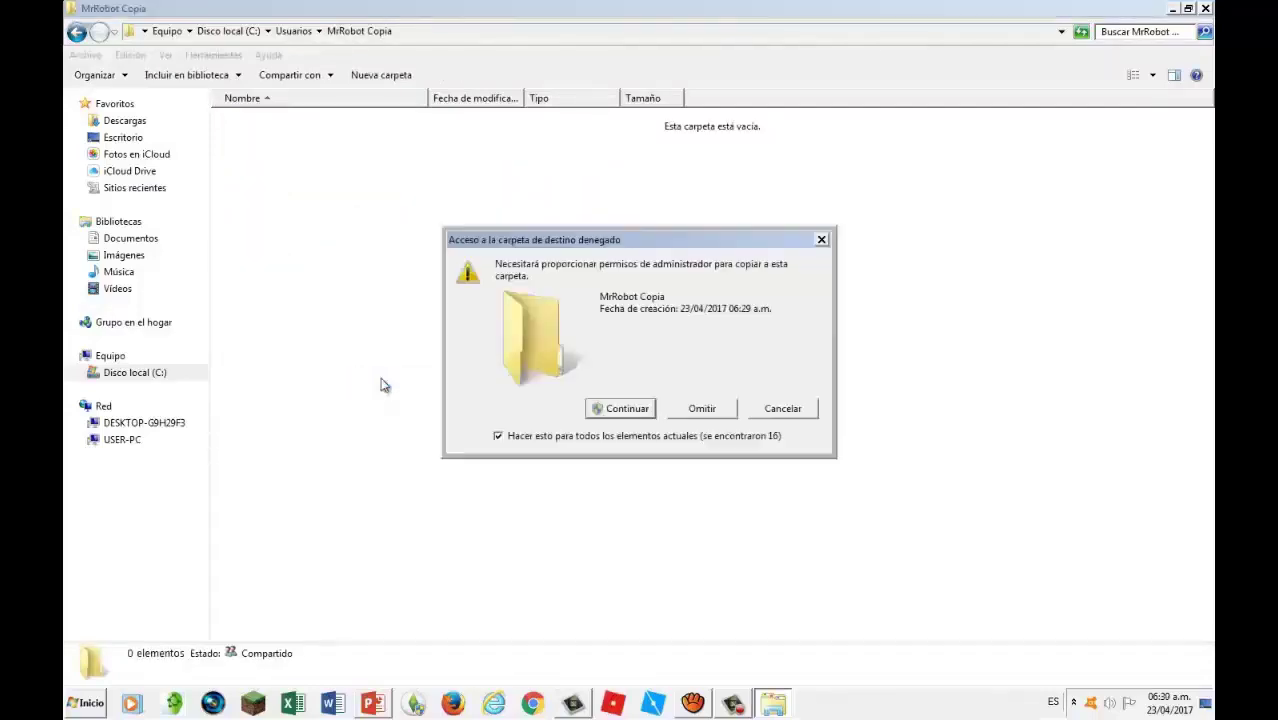
left_click(628, 410)
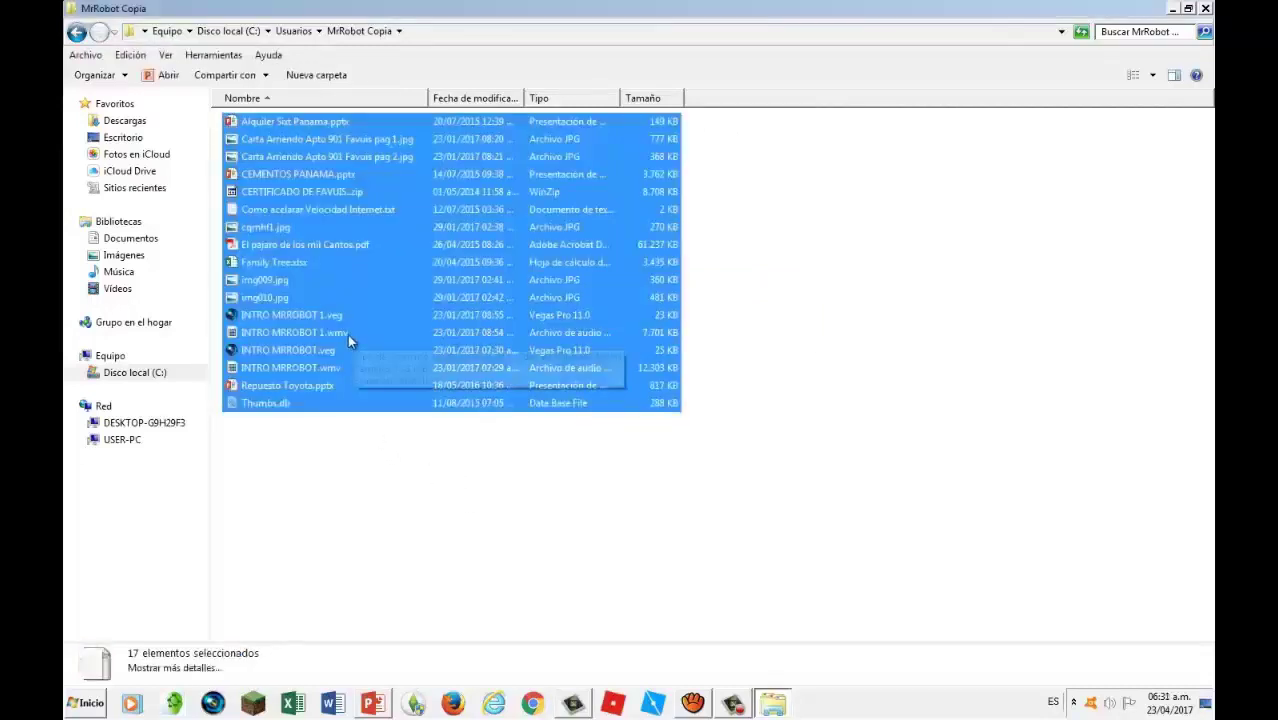
left_click(338, 540)
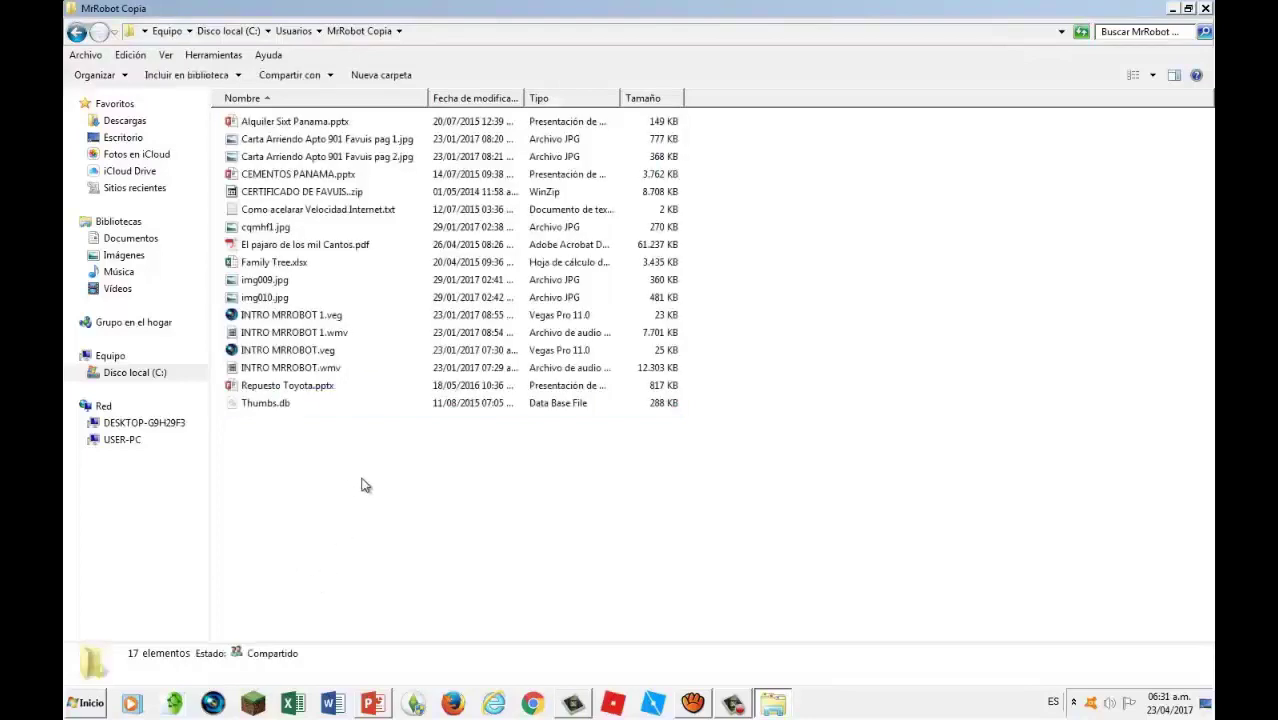
Check the previous versions of El pajaro de los mil Cantos.pdf in the MrRobot Copia folder
mouse_move(340, 295)
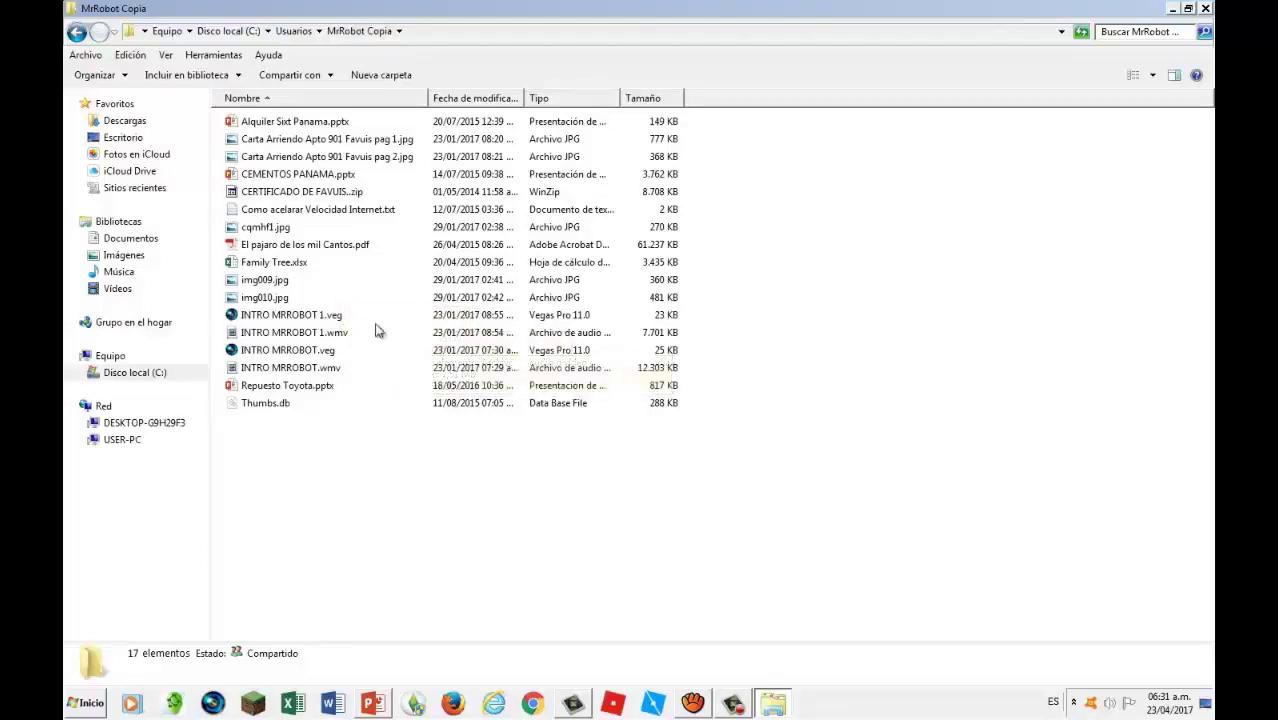
right_click(309, 247)
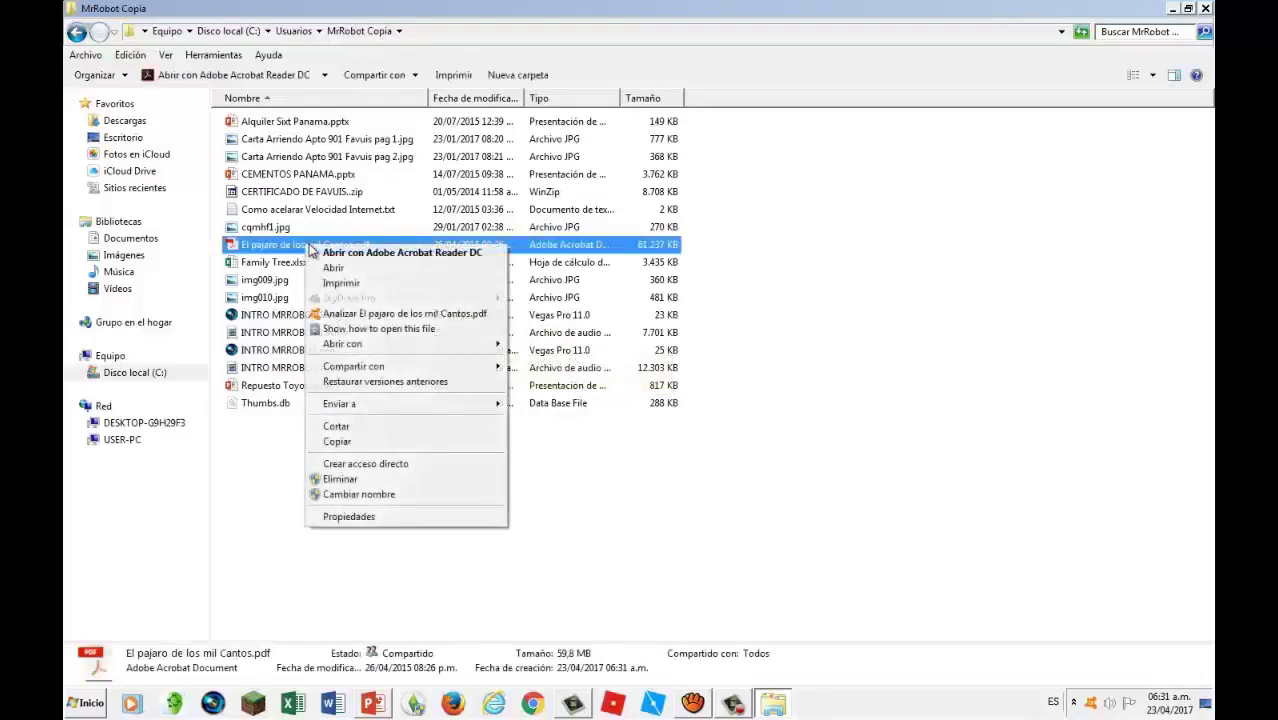
left_click(386, 383)
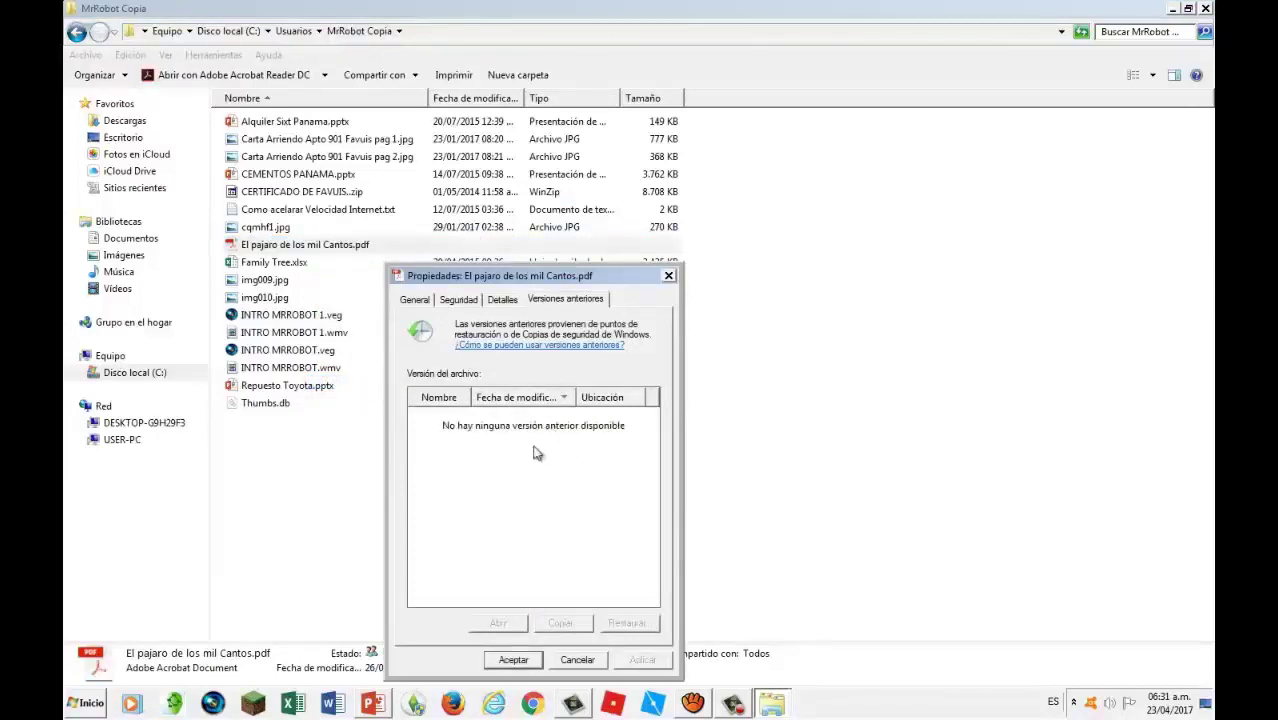
left_click(339, 249)
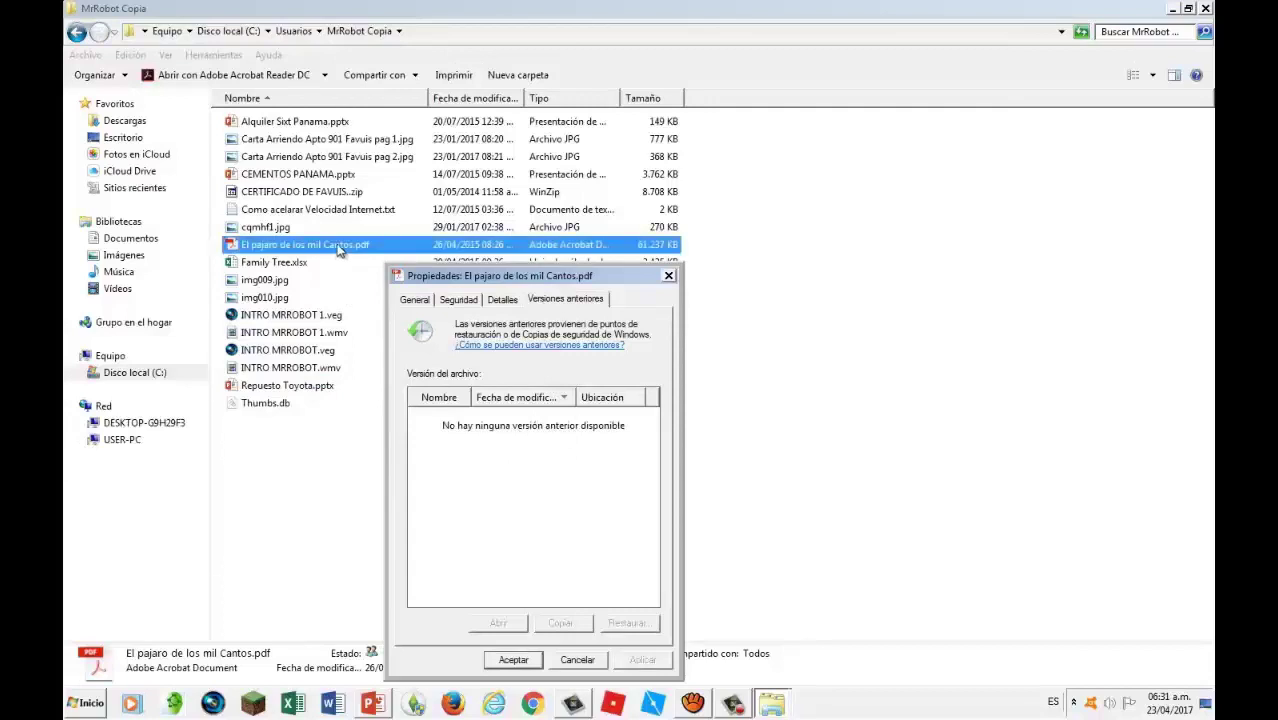
left_click(520, 317)
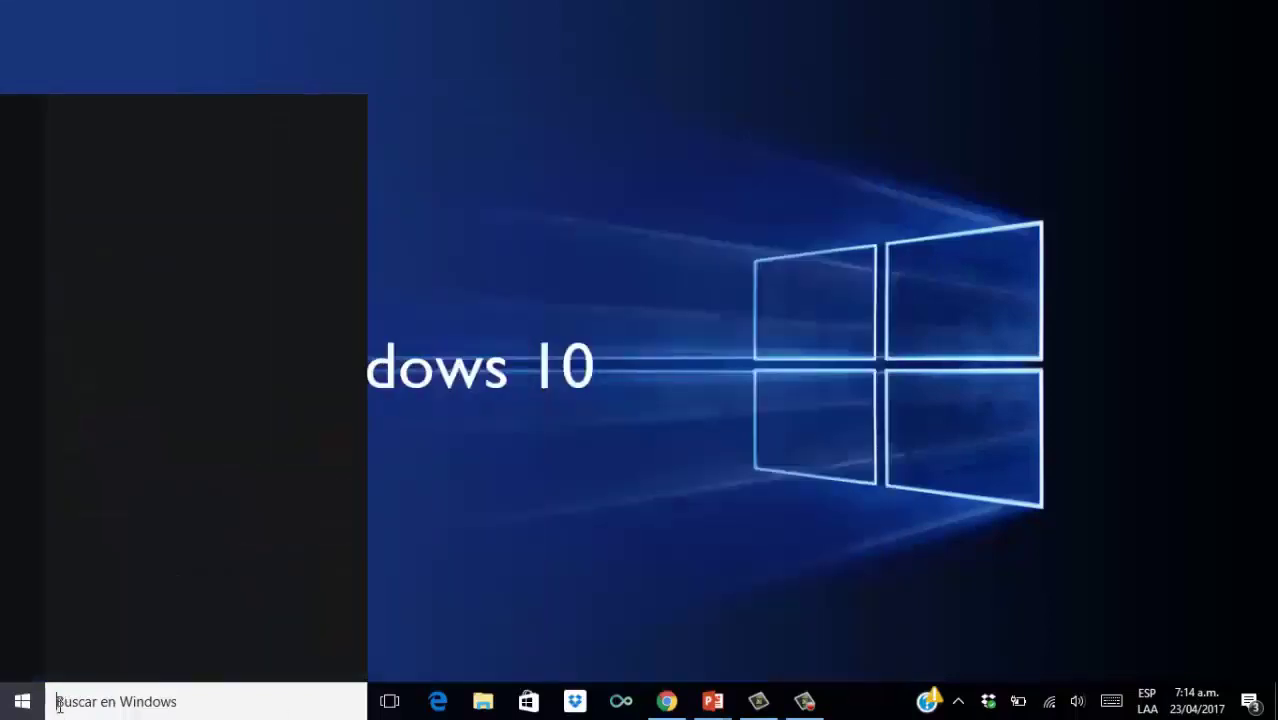
On the Windows 10 computer, search for recuperación, open the Recuperación control panel page and bring up the System Restore configuration
left_click(60, 700)
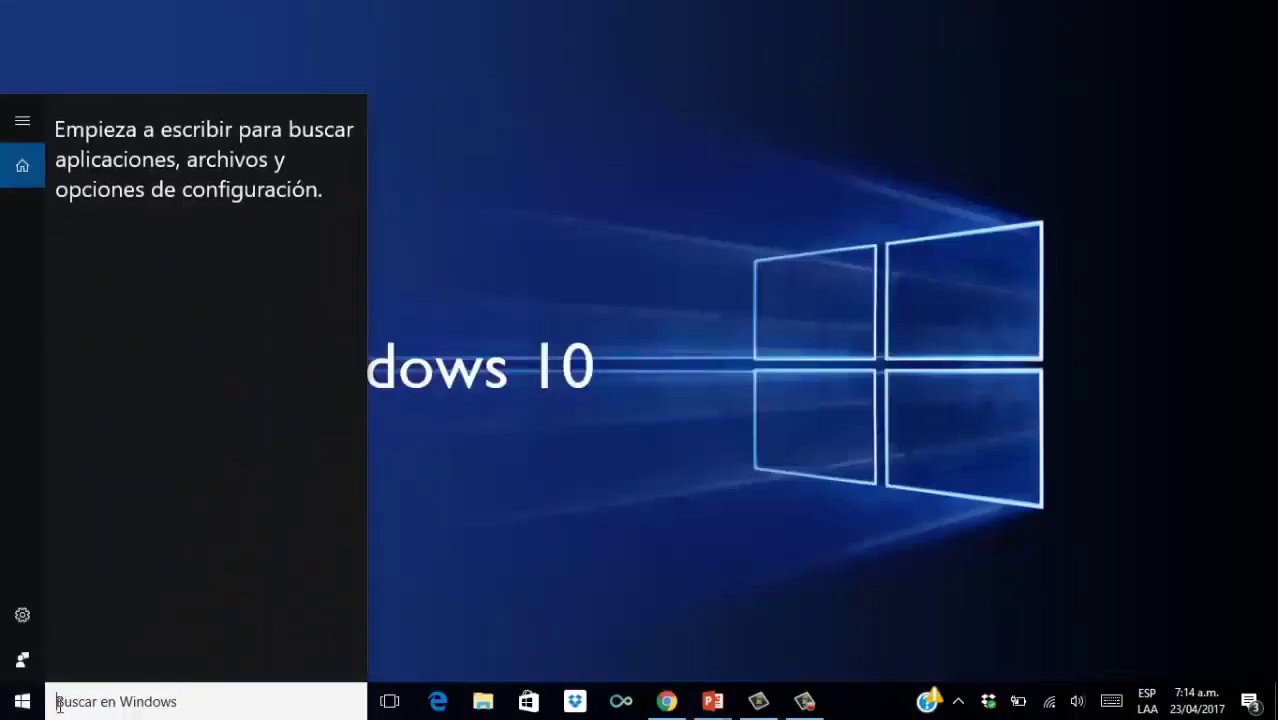
type("rec")
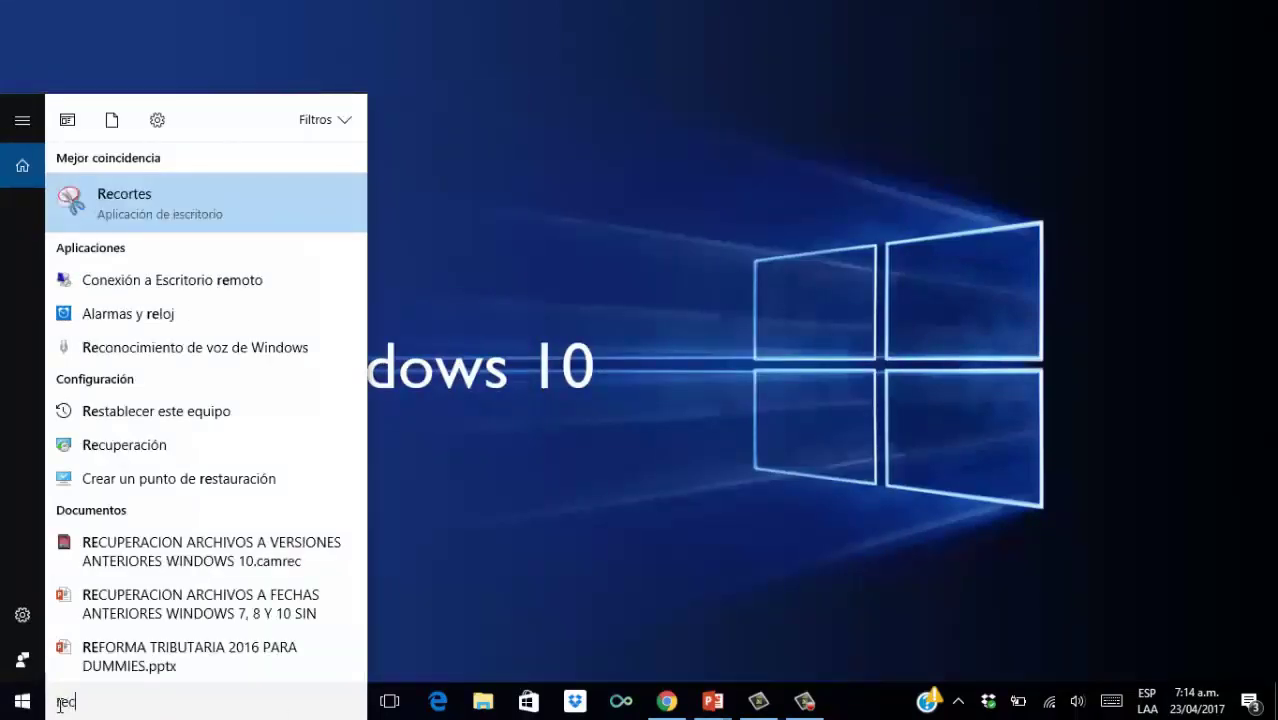
type("uperac")
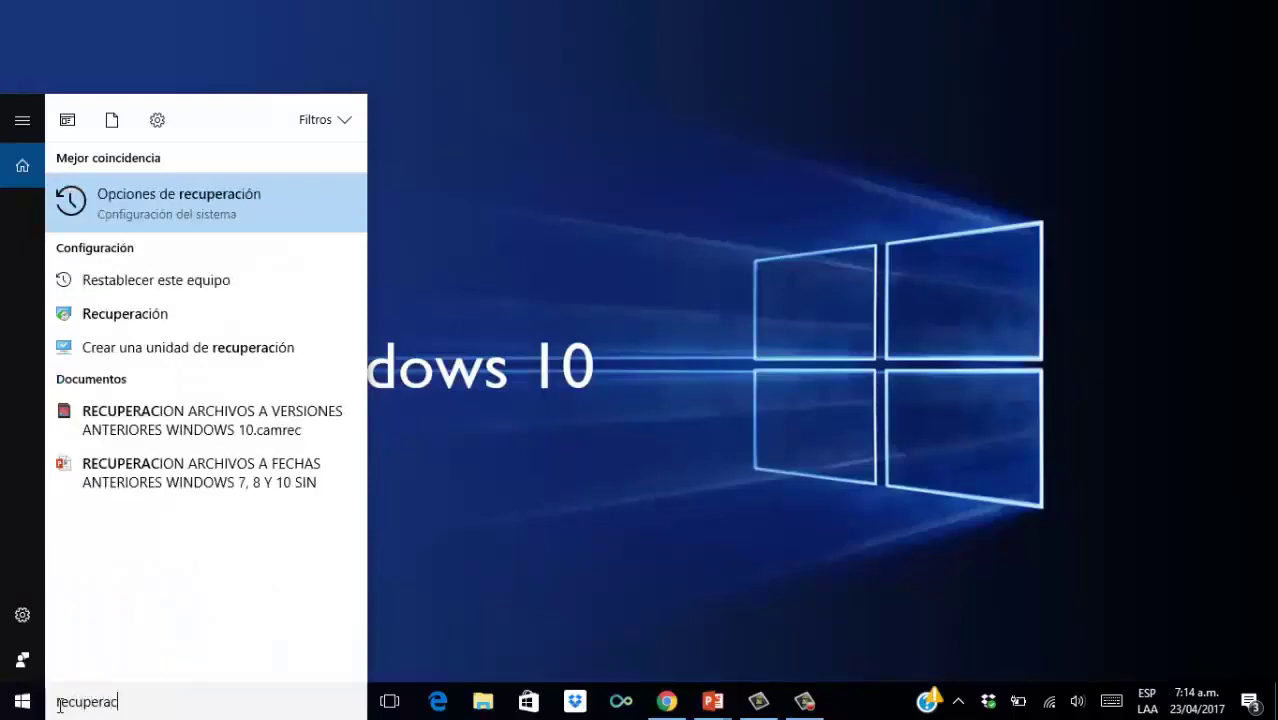
type("ión")
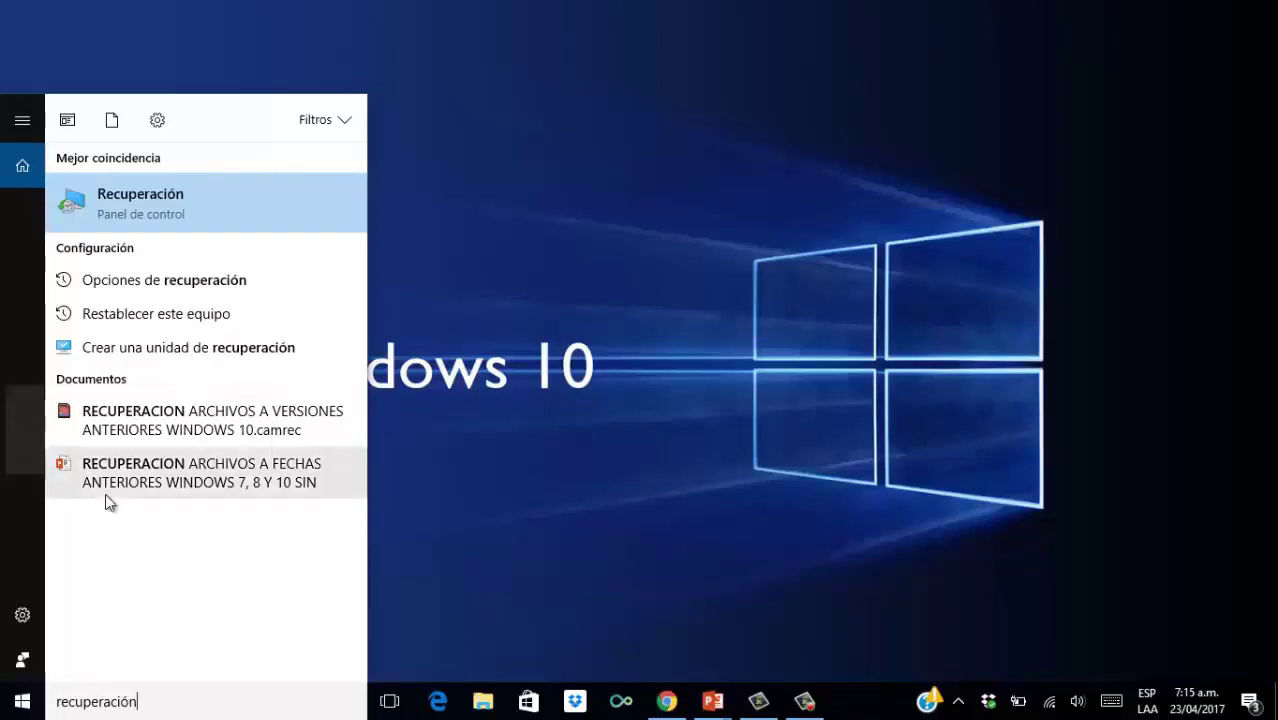
left_click(176, 205)
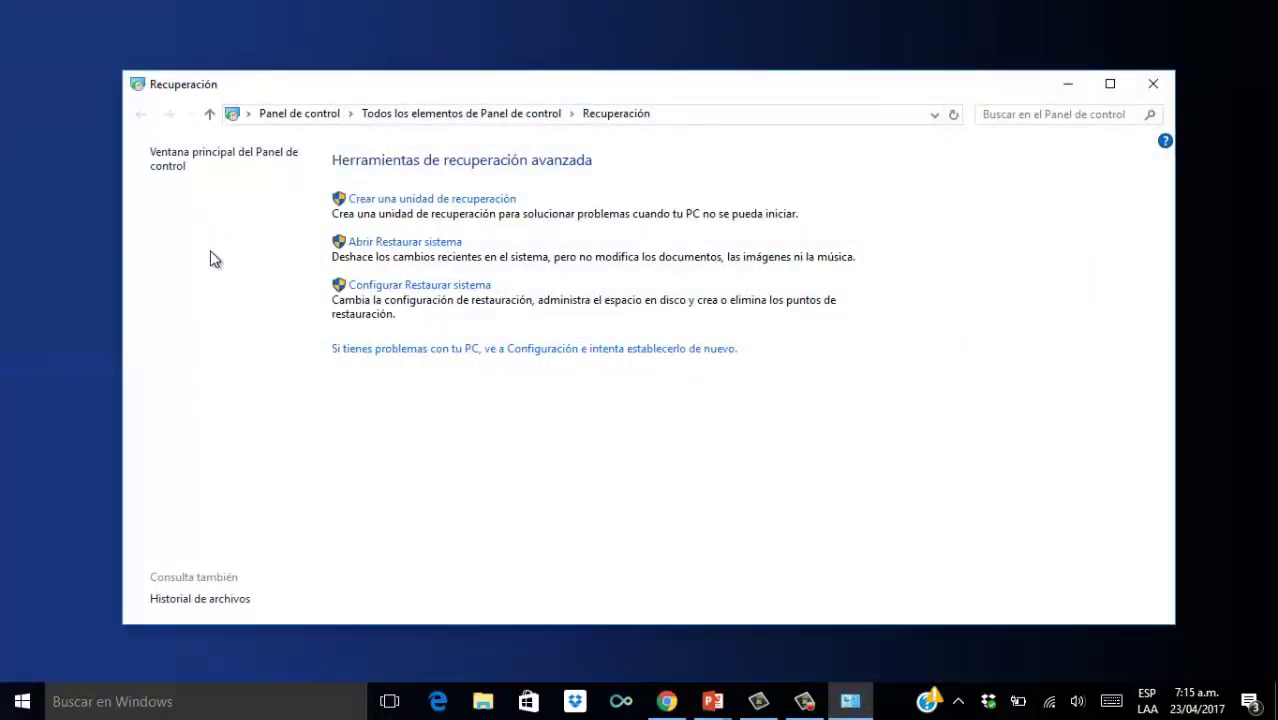
left_click(452, 289)
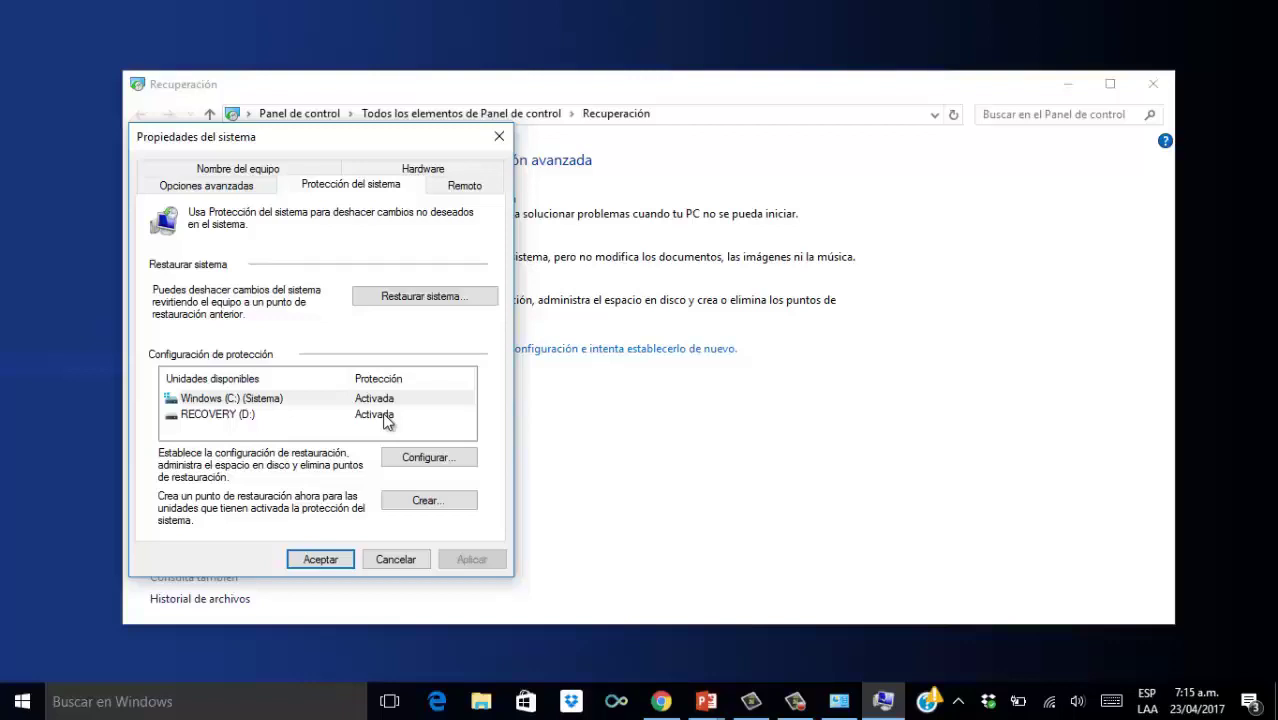
Keep system protection enabled for Windows (C:), set its maximum disk usage to 1% (4,49 GB), and apply the settings
left_click(422, 457)
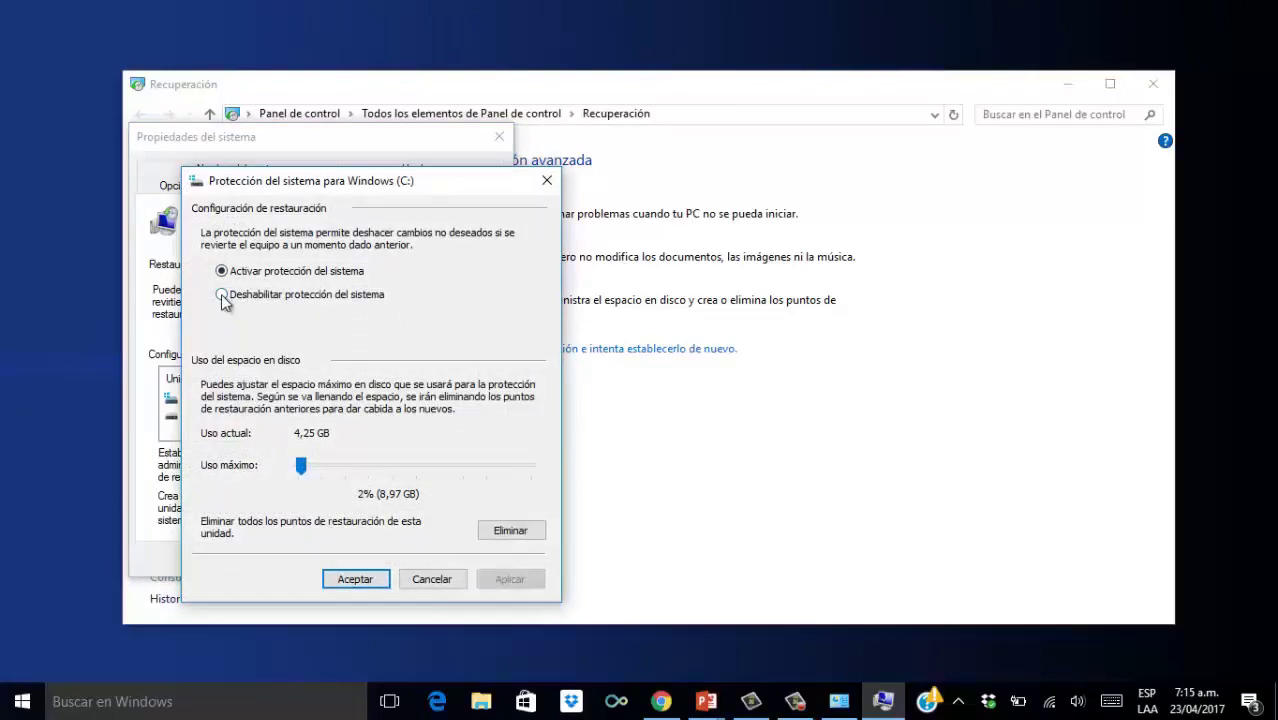
left_click(222, 295)
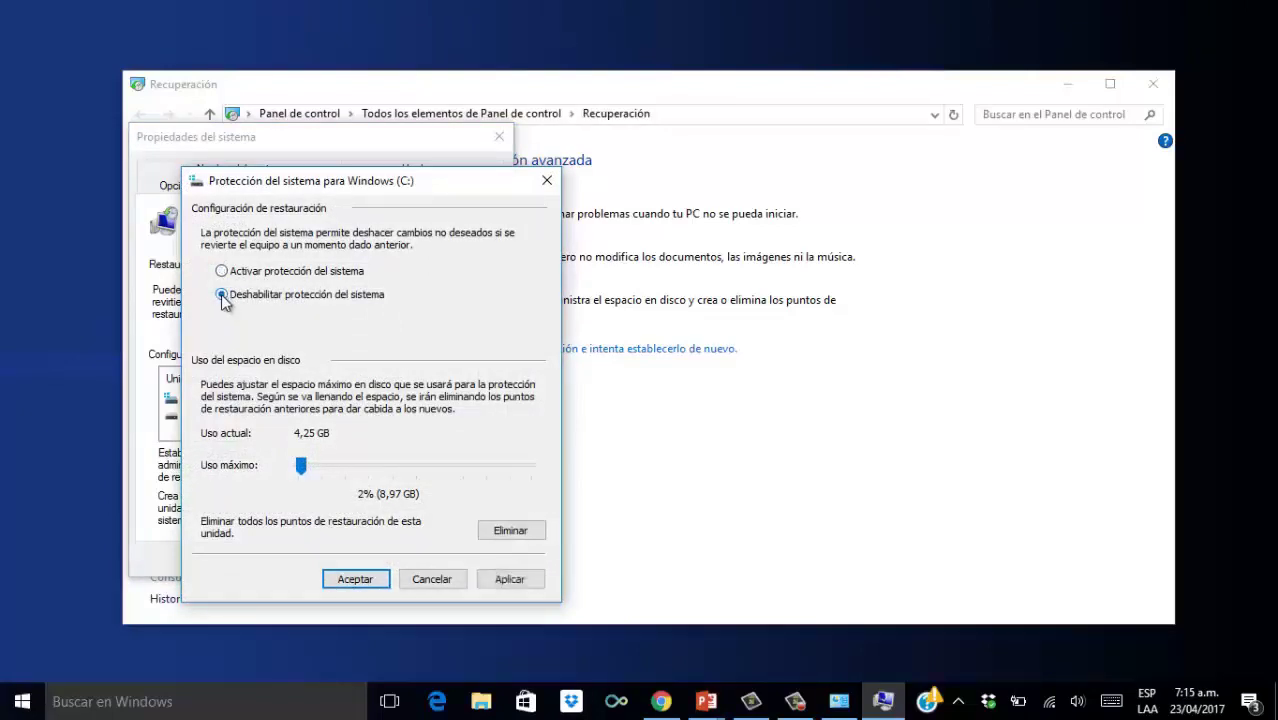
left_click(222, 273)
mouse_move(300, 472)
left_mouse_down()
mouse_move(354, 472)
mouse_move(291, 472)
left_mouse_up()
left_click_drag(289, 466, 289, 466)
left_click(502, 582)
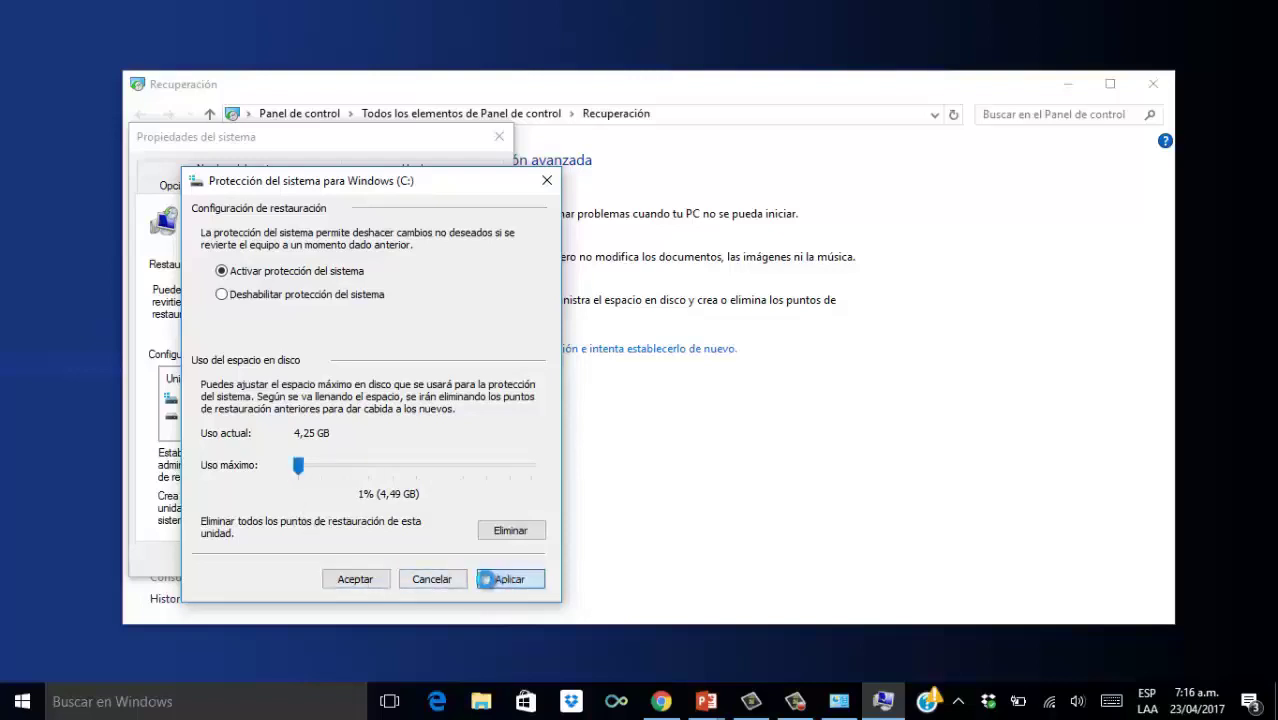
left_click(368, 584)
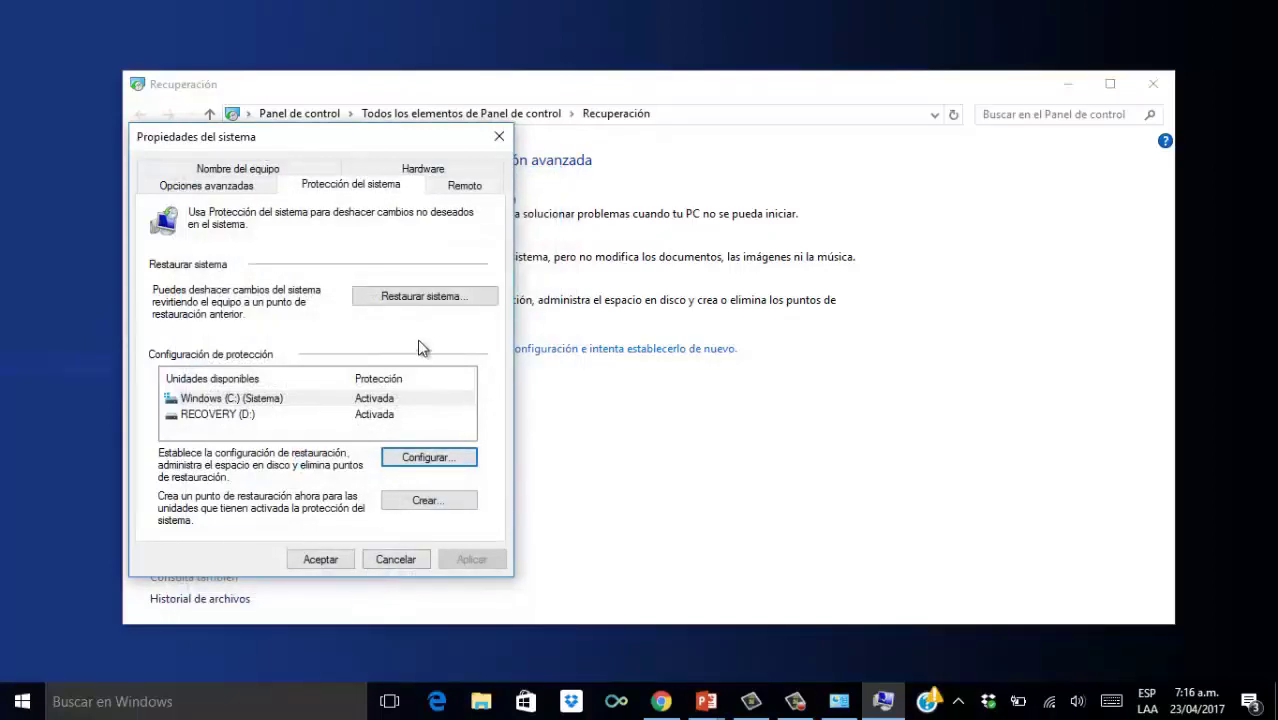
Start System Restore, choose the 22/04/2017 3:09:30 p.m. Windows Update restore point, and proceed with drive C: to the final confirmation
left_click(428, 302)
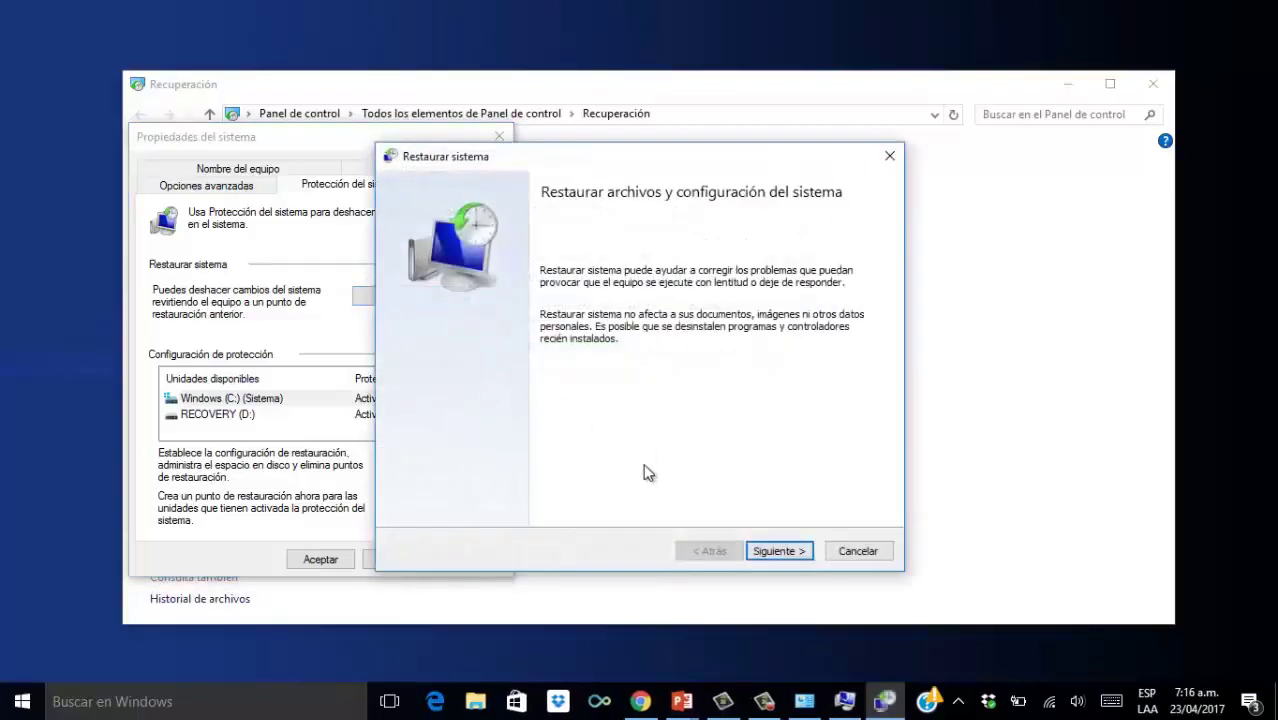
left_click(782, 556)
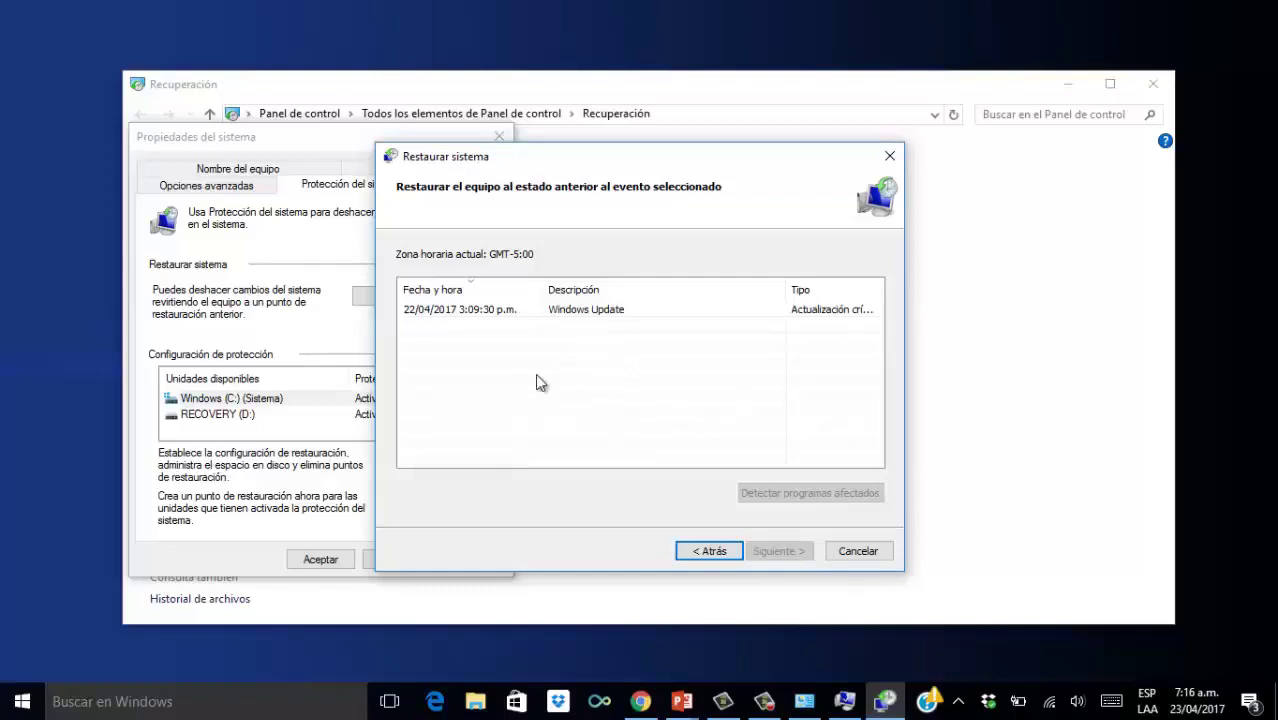
left_click(467, 318)
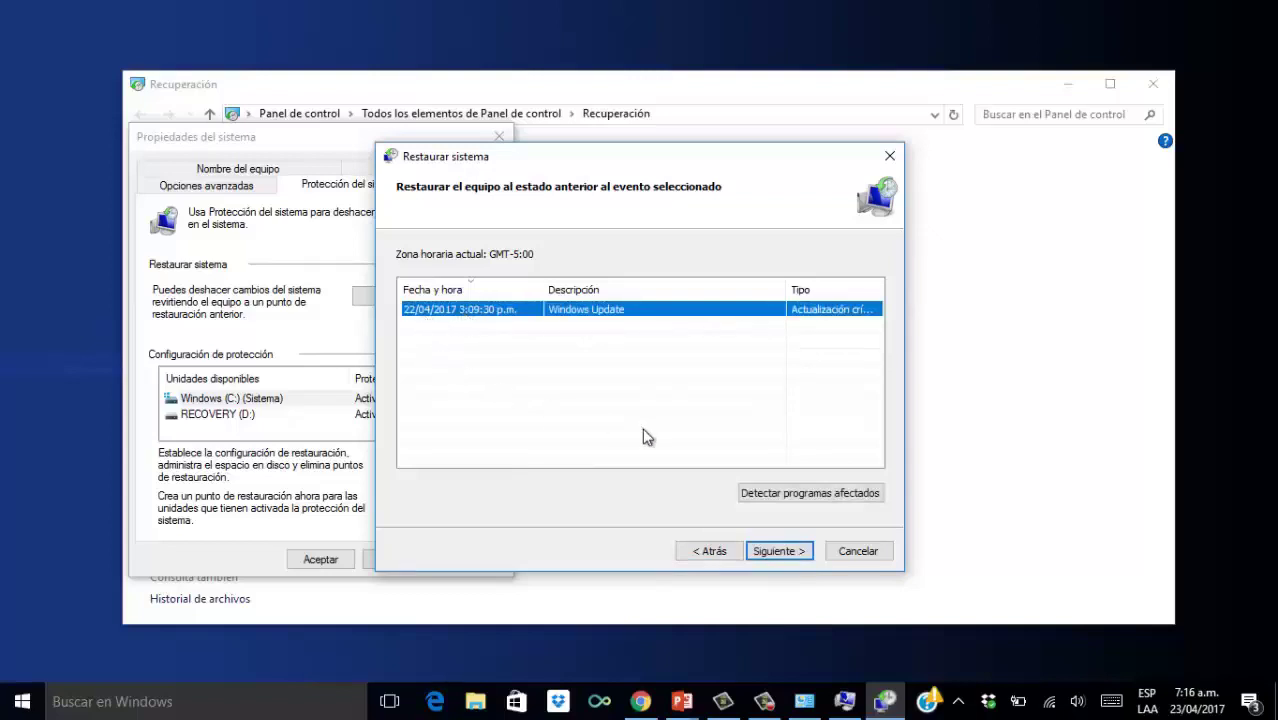
left_click(796, 553)
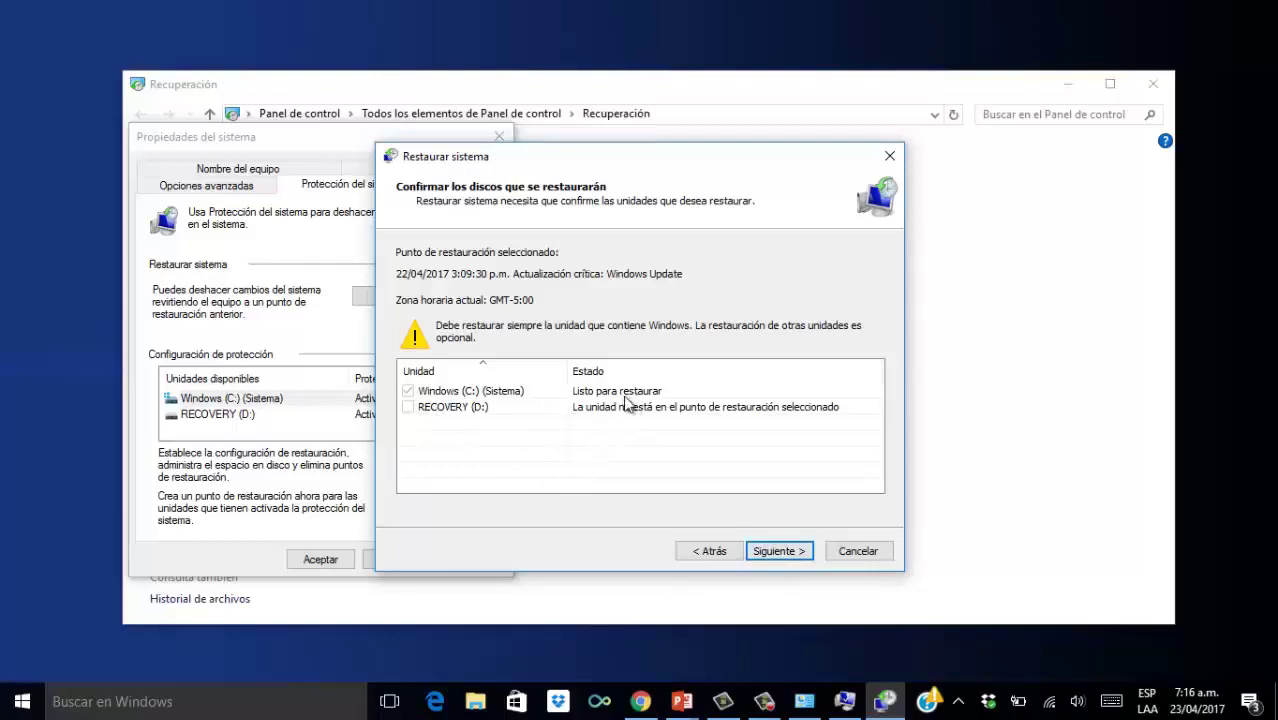
left_click(797, 559)
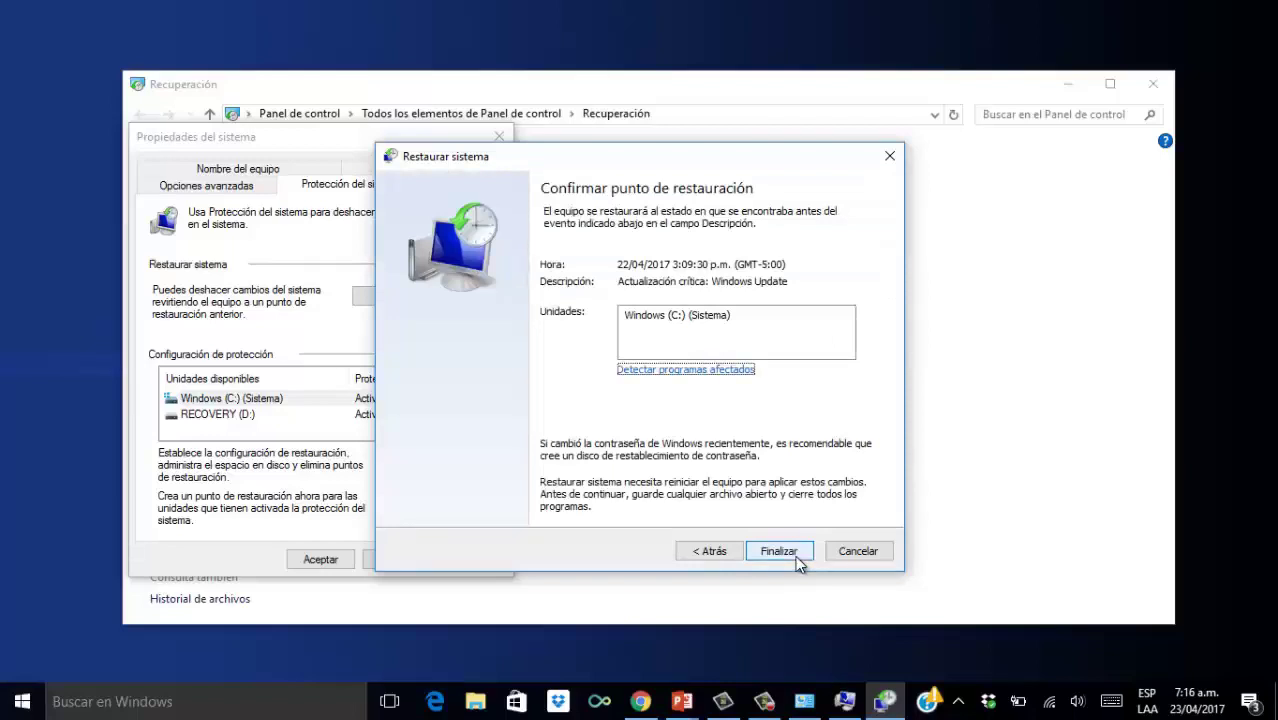